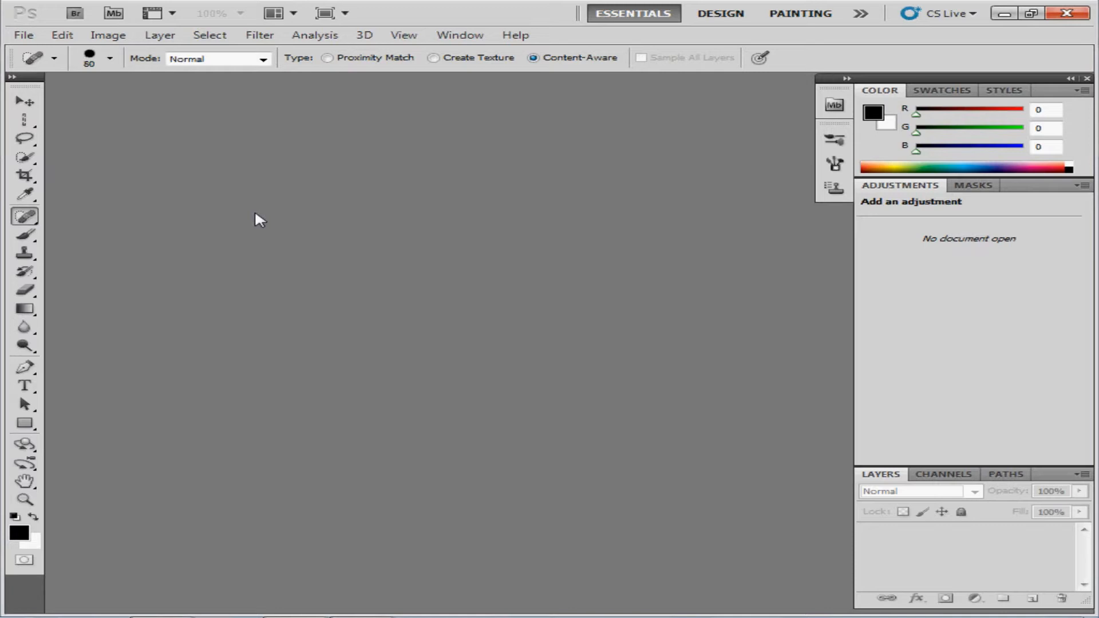
Step: Open the filmscan image from the Chapter 06 folder and display it at 100% magnification
click(23, 35)
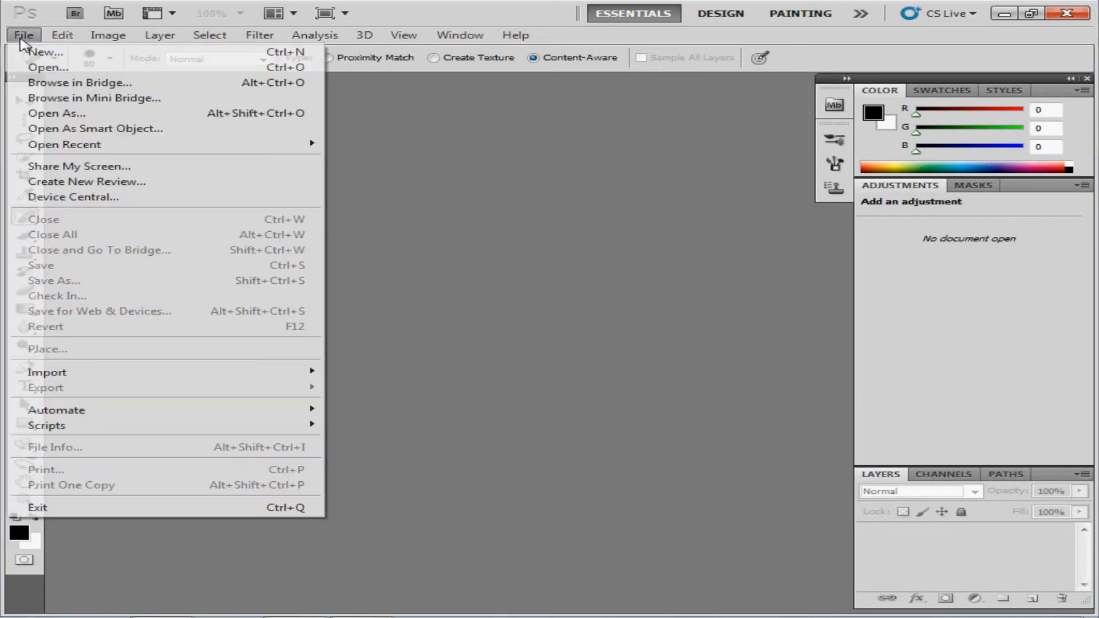
click(46, 67)
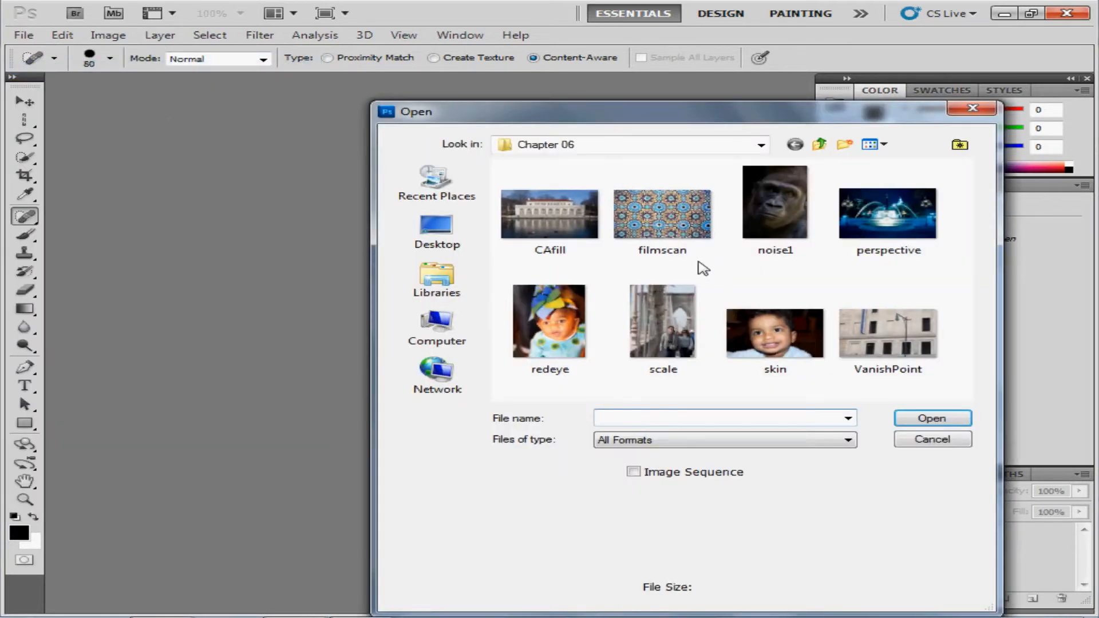
click(658, 203)
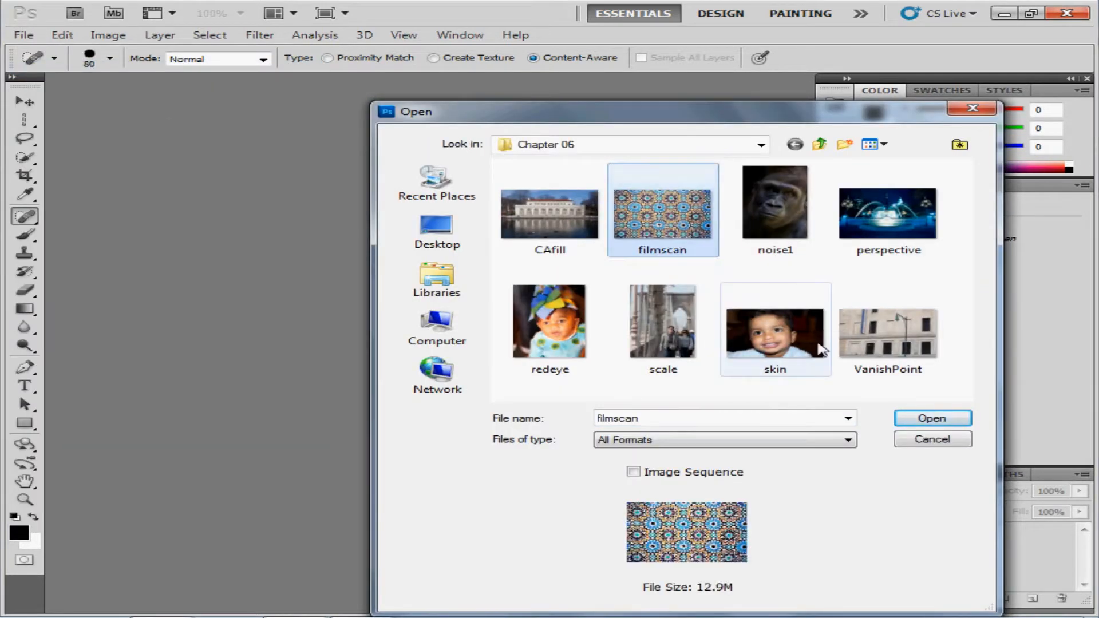
click(933, 421)
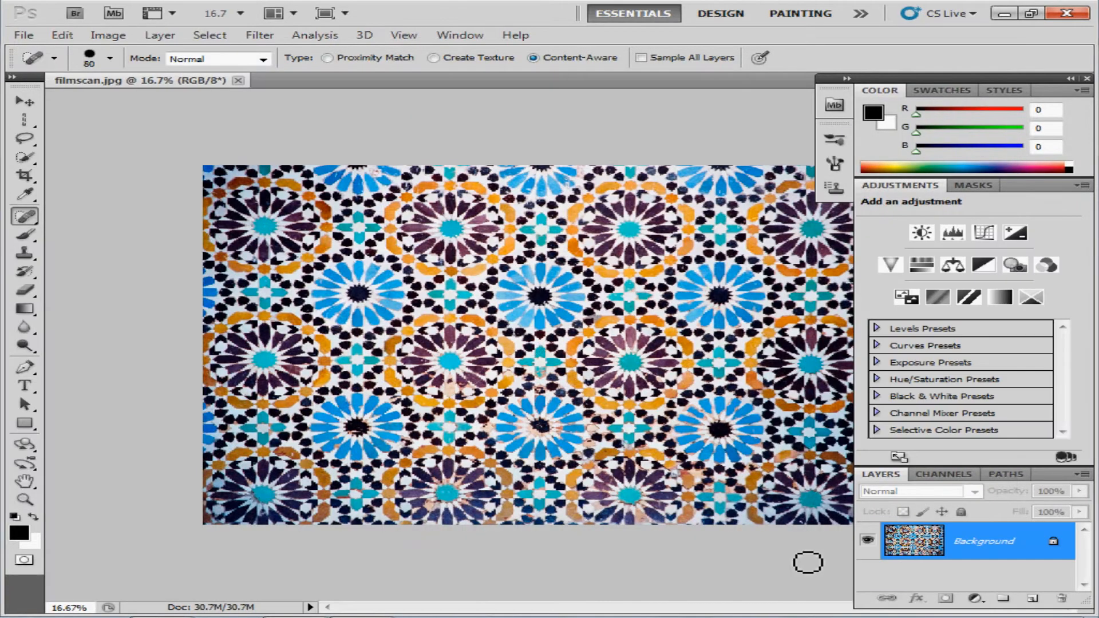
key(ctrl+1)
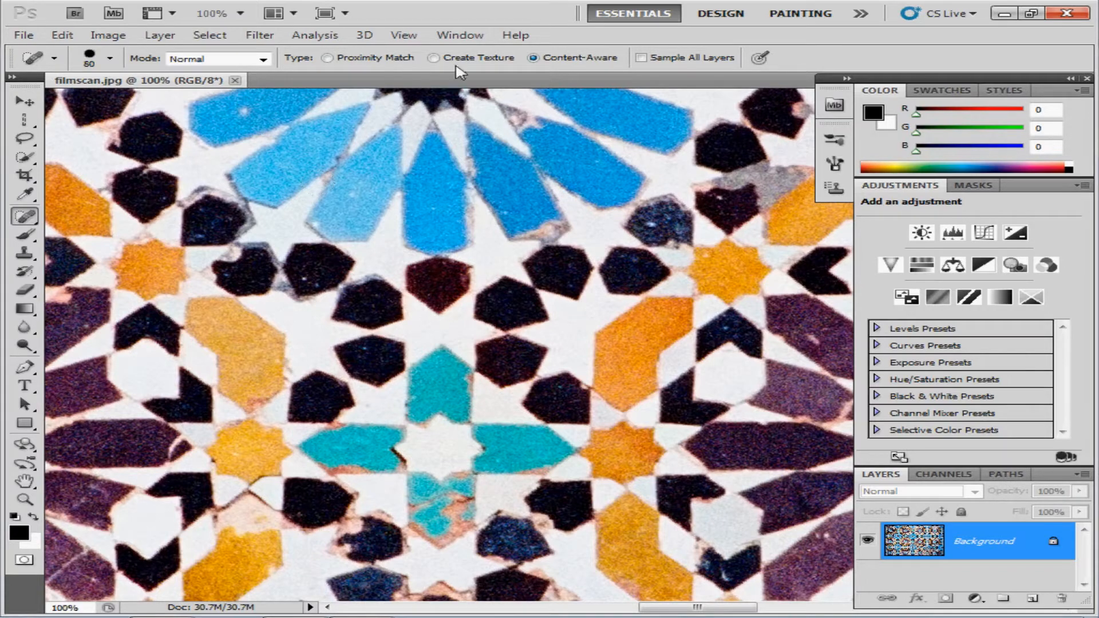
Step: Show the Navigator, bring the upper-left area of the tile mosaic into view, and close the Navigator
click(459, 35)
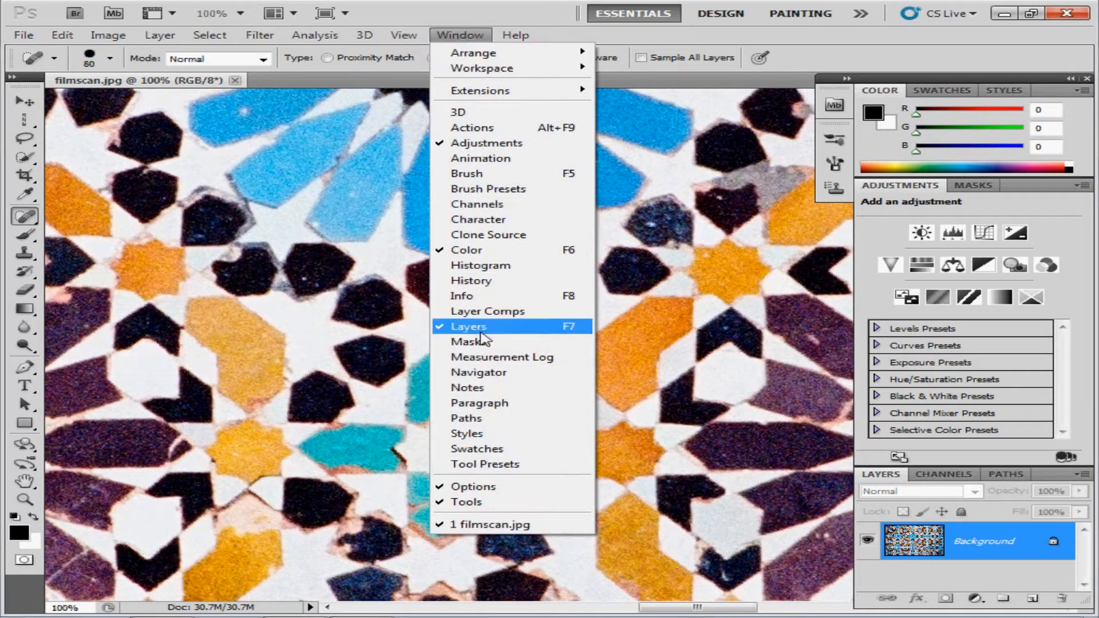
click(483, 373)
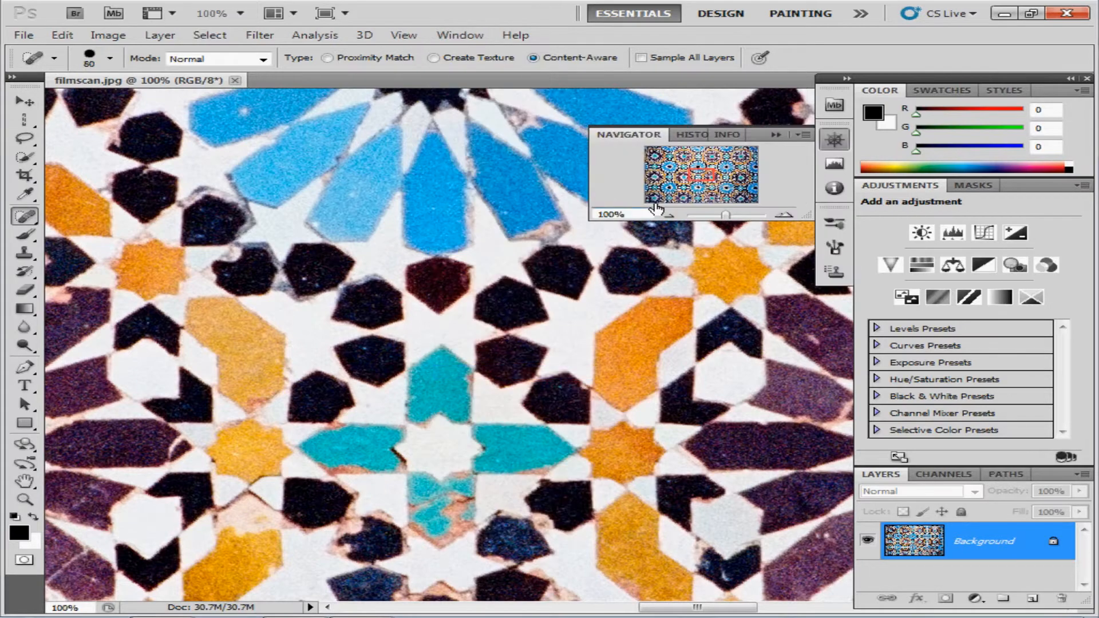
click(673, 164)
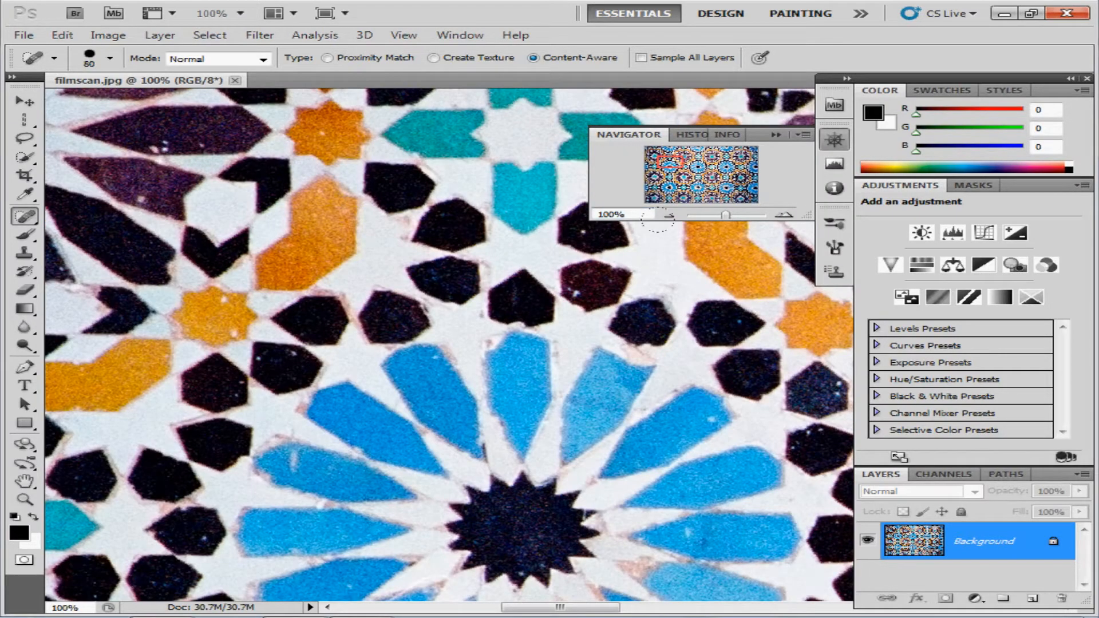
right_click(629, 140)
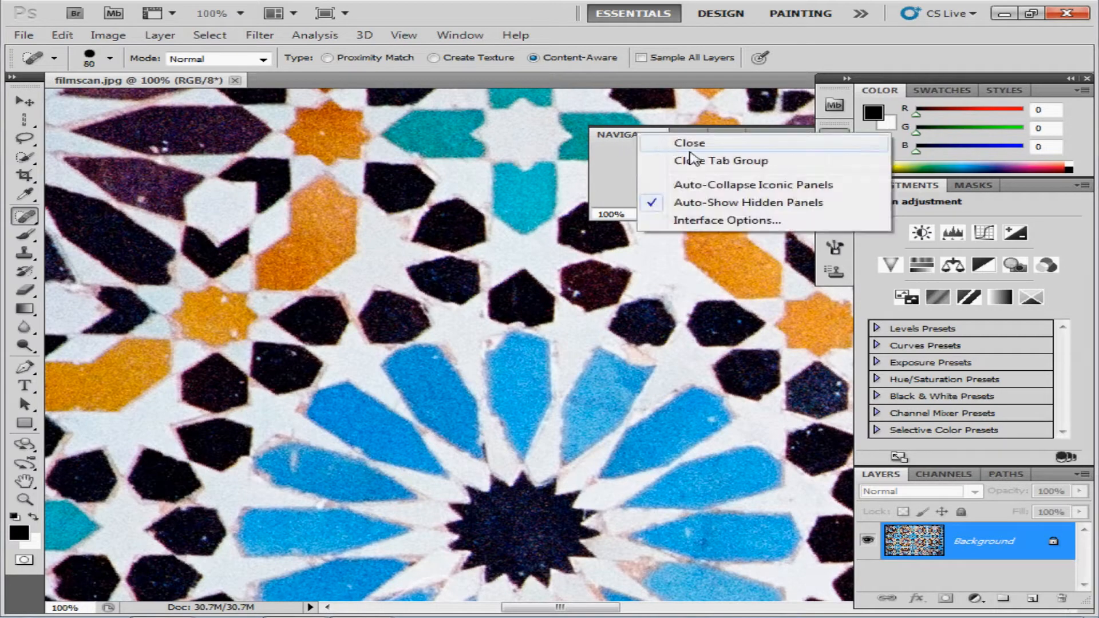
click(666, 148)
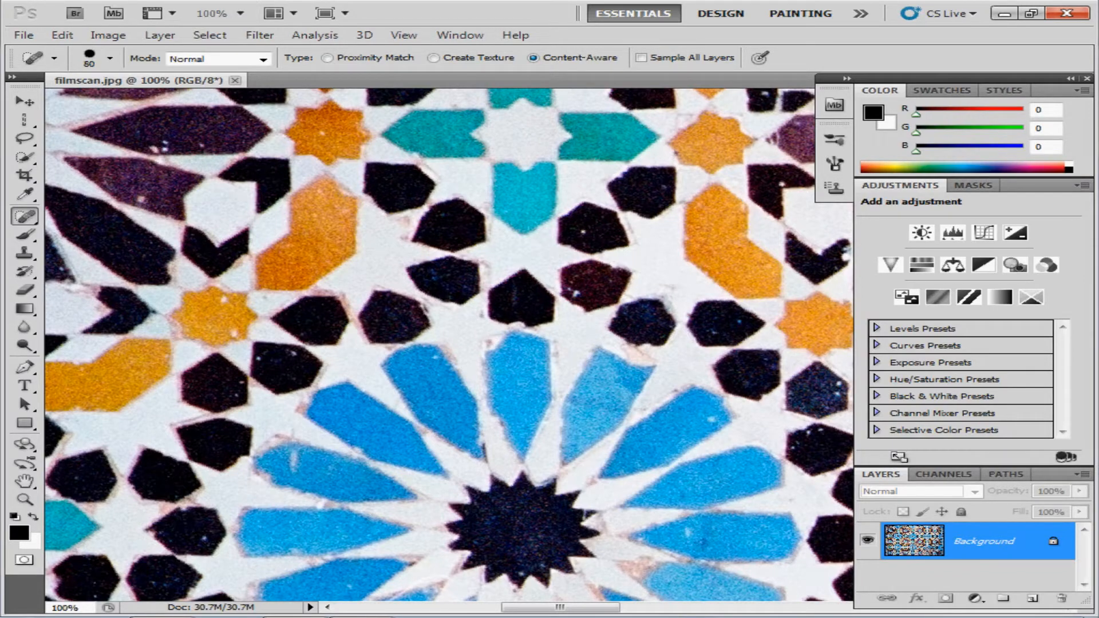
Step: Remove the white specks from the dark tiles above the large blue flower using the Clone Stamp with nearby clean samples
click(26, 253)
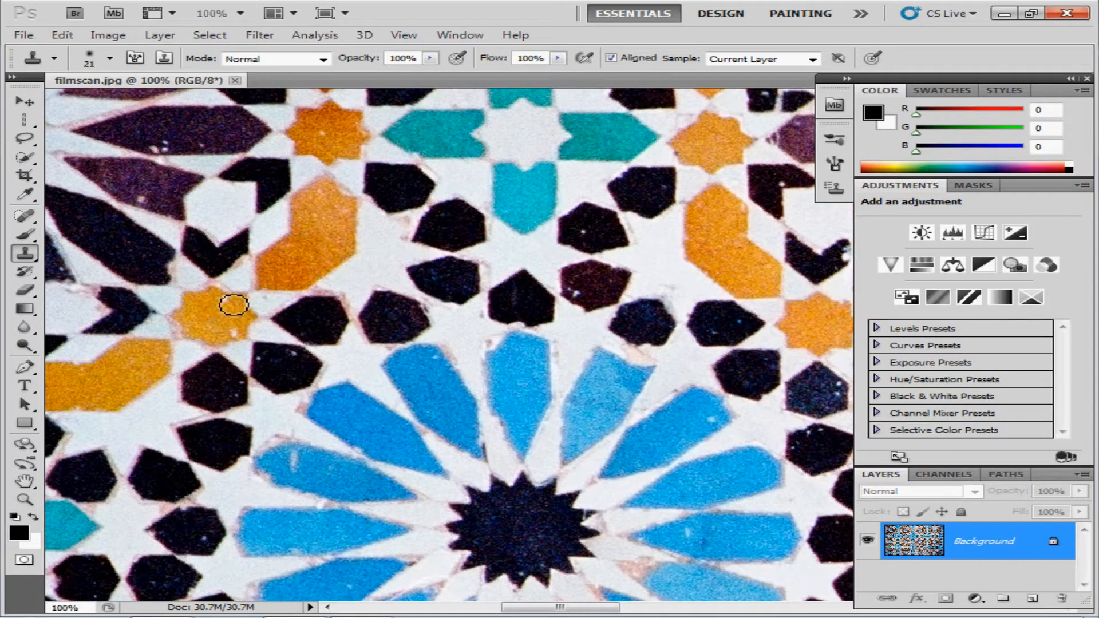
alt+click(299, 369)
click(299, 360)
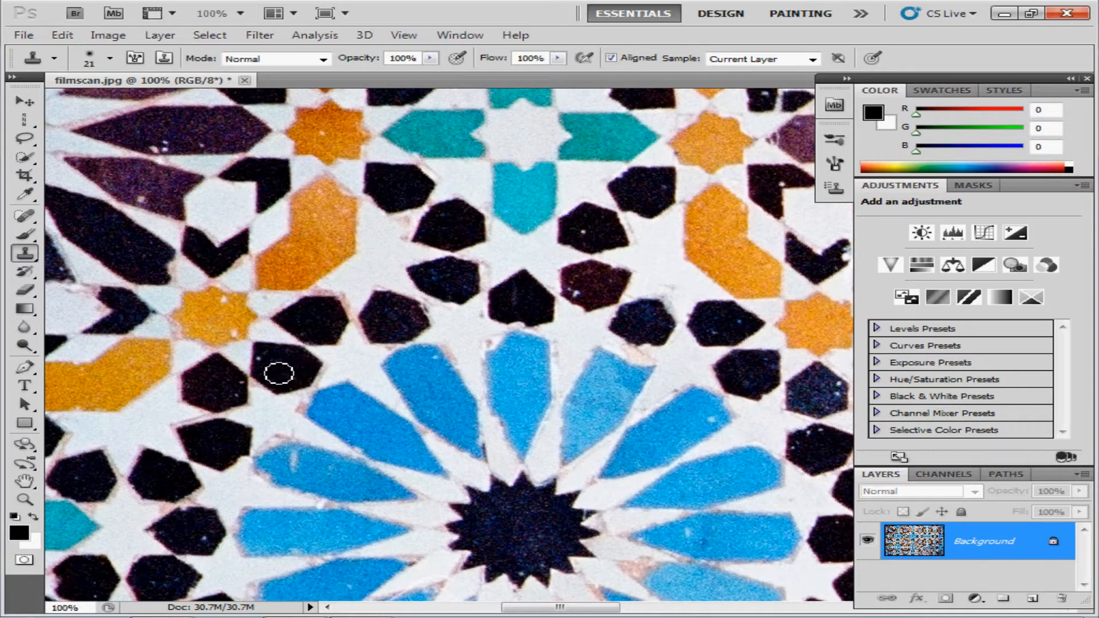
key(alt)
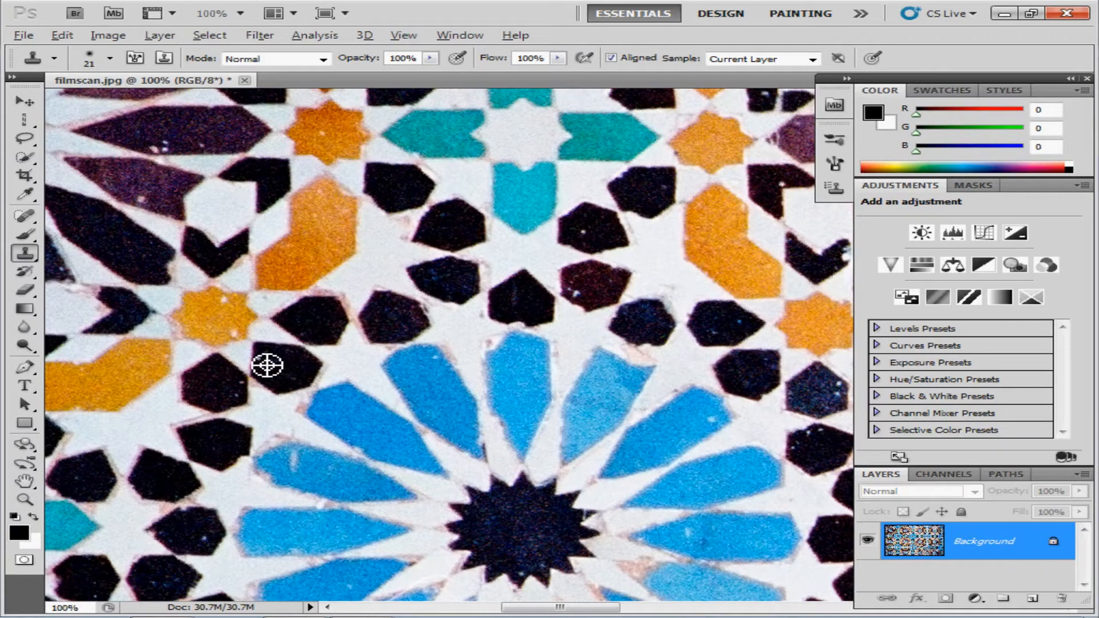
alt+click(267, 365)
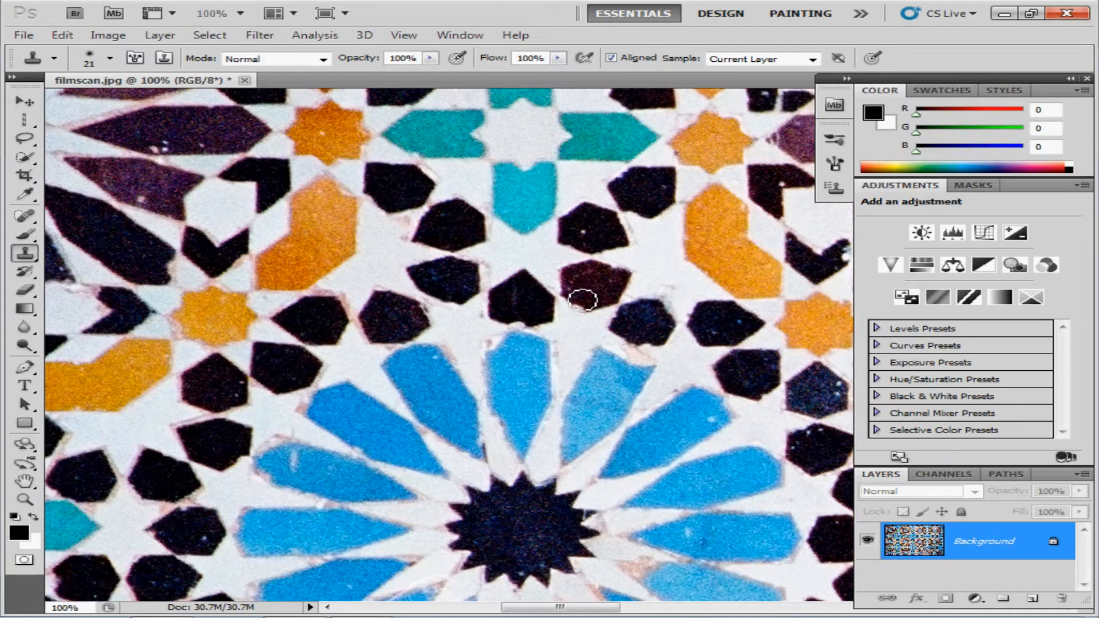
click(606, 245)
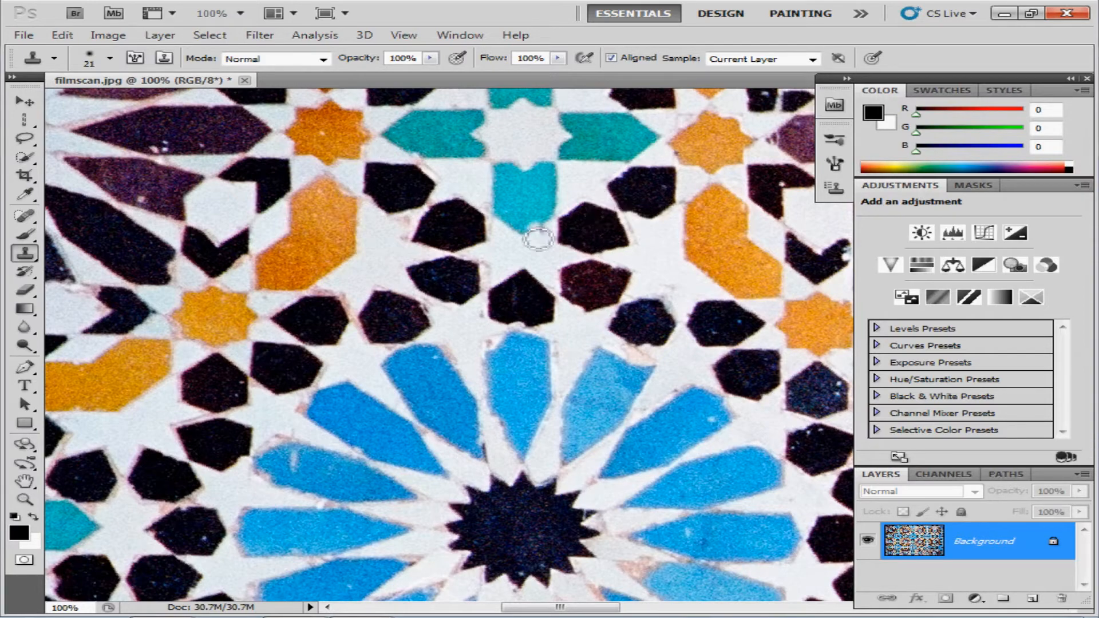
Step: Clone clean color over the marks on the blue petals and the specks on the purple tile near the image's upper left
alt+click(543, 411)
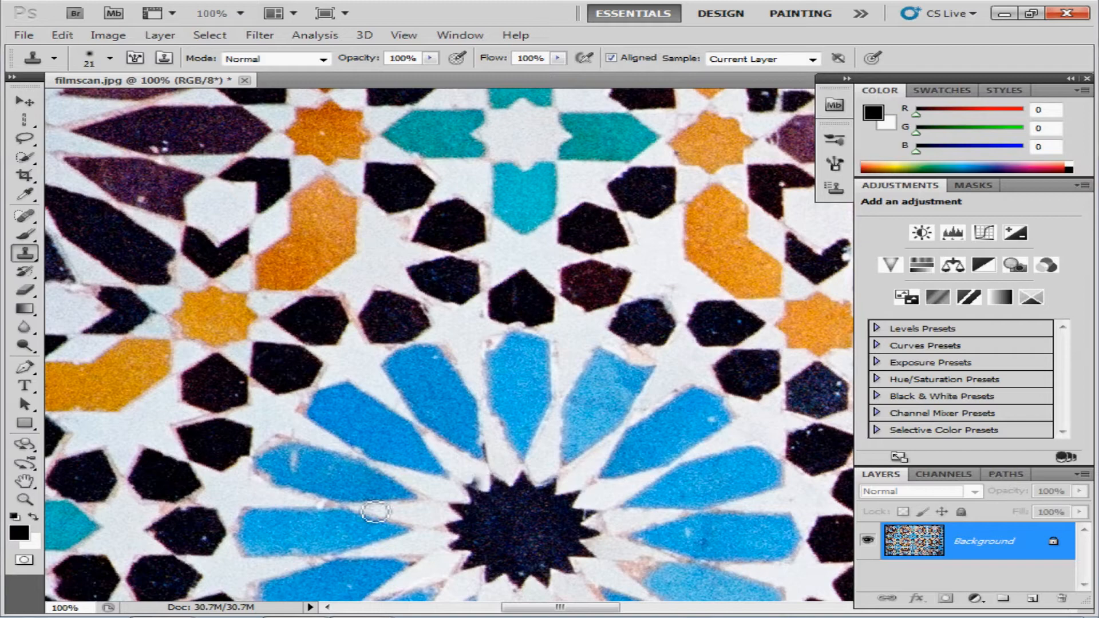
alt+click(319, 475)
click(298, 461)
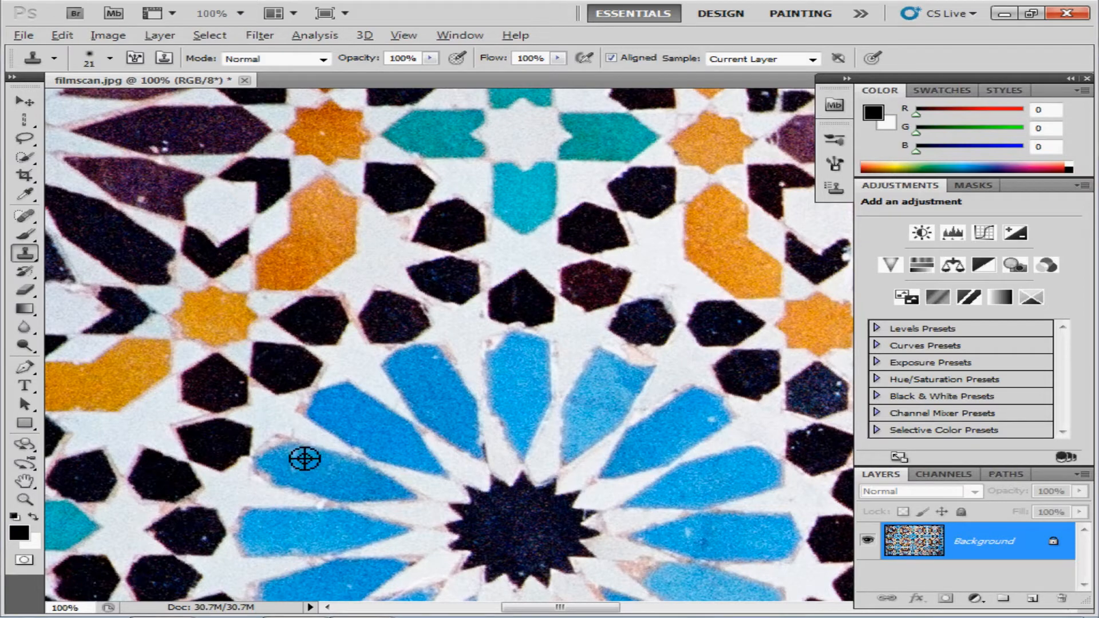
alt+click(319, 464)
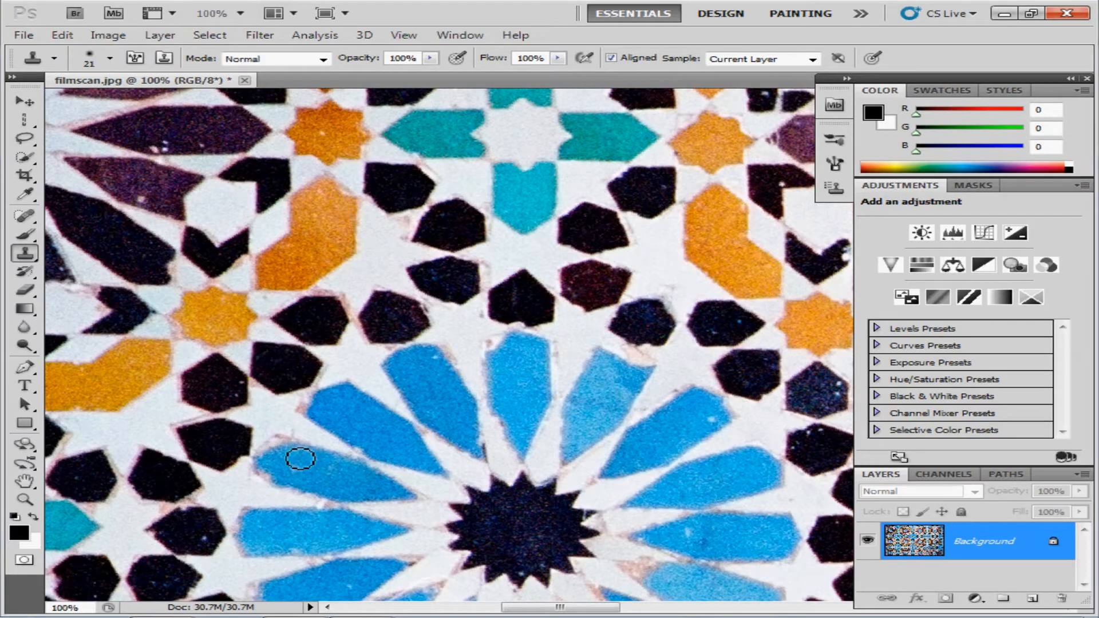
click(301, 458)
click(248, 162)
Step: Close filmscan.jpg without saving the changes
click(24, 36)
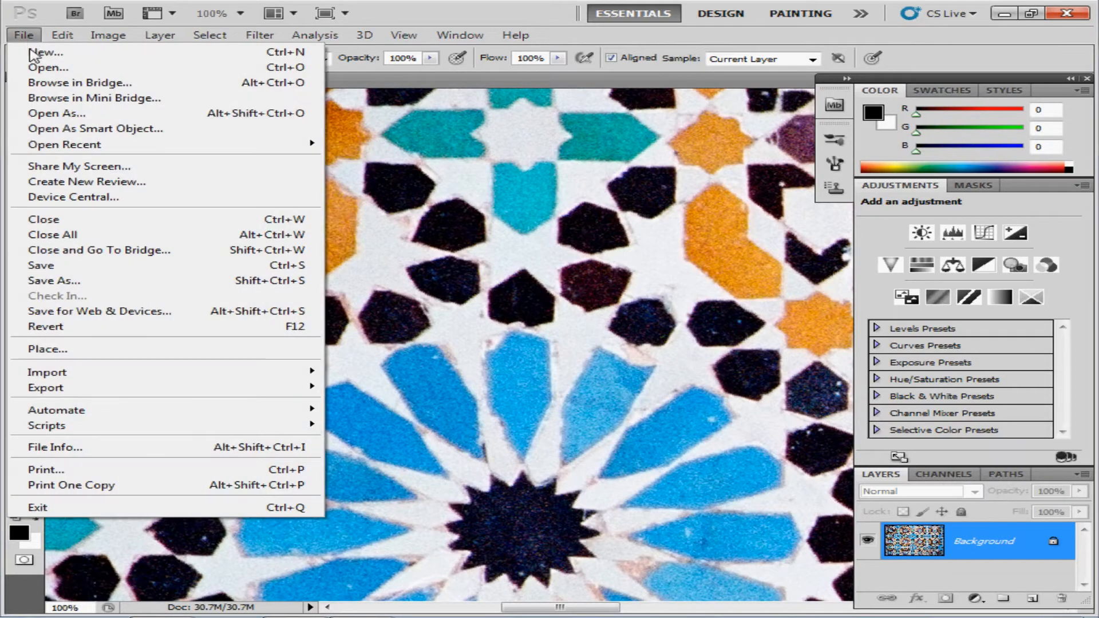
click(78, 222)
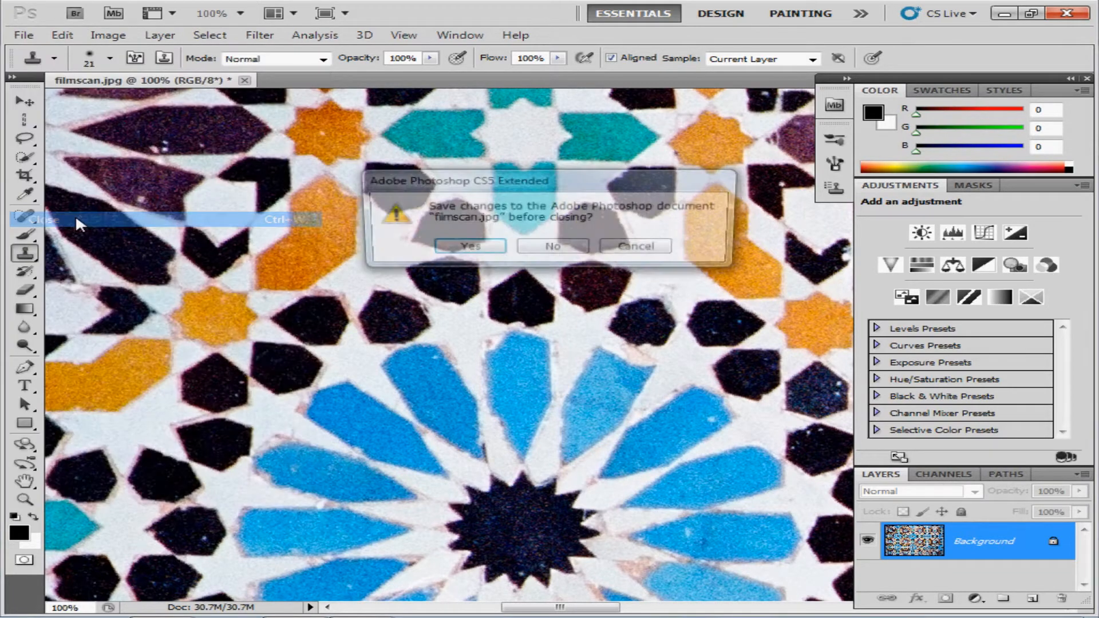
click(551, 245)
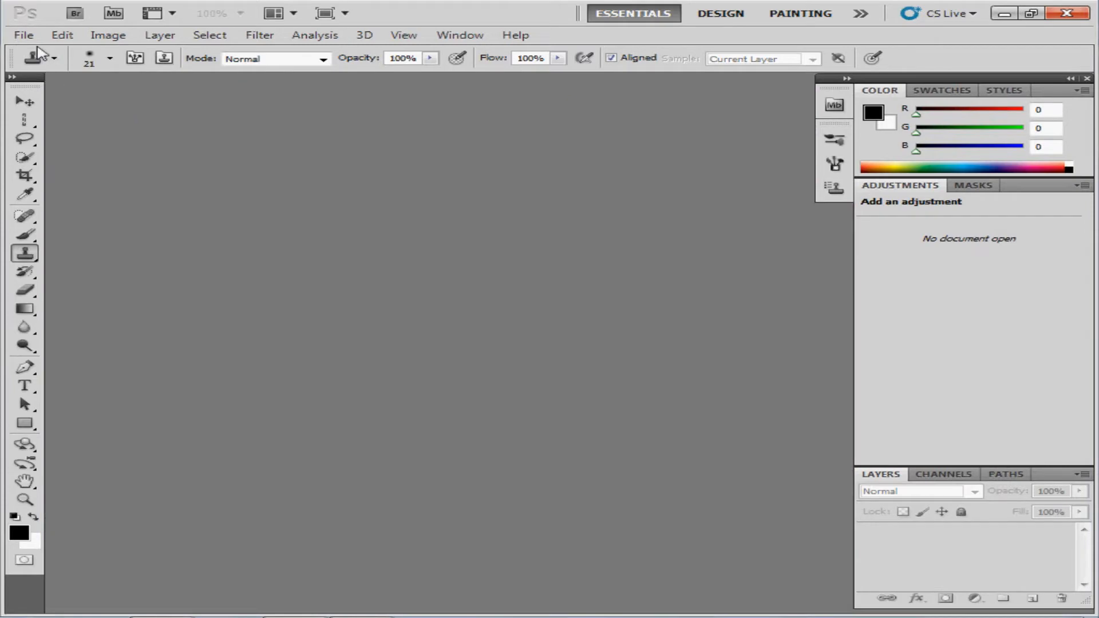
Step: Open the skin image from the Chapter 06 folder and show the child's eyes, nose and mouth at 50% magnification
click(23, 36)
click(58, 66)
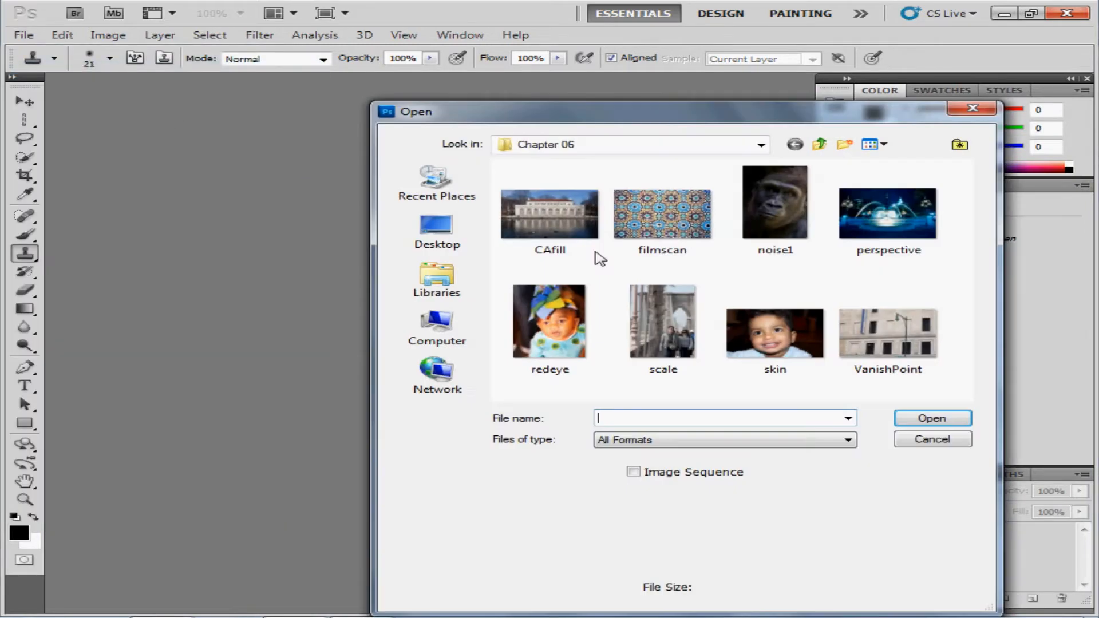
double_click(758, 331)
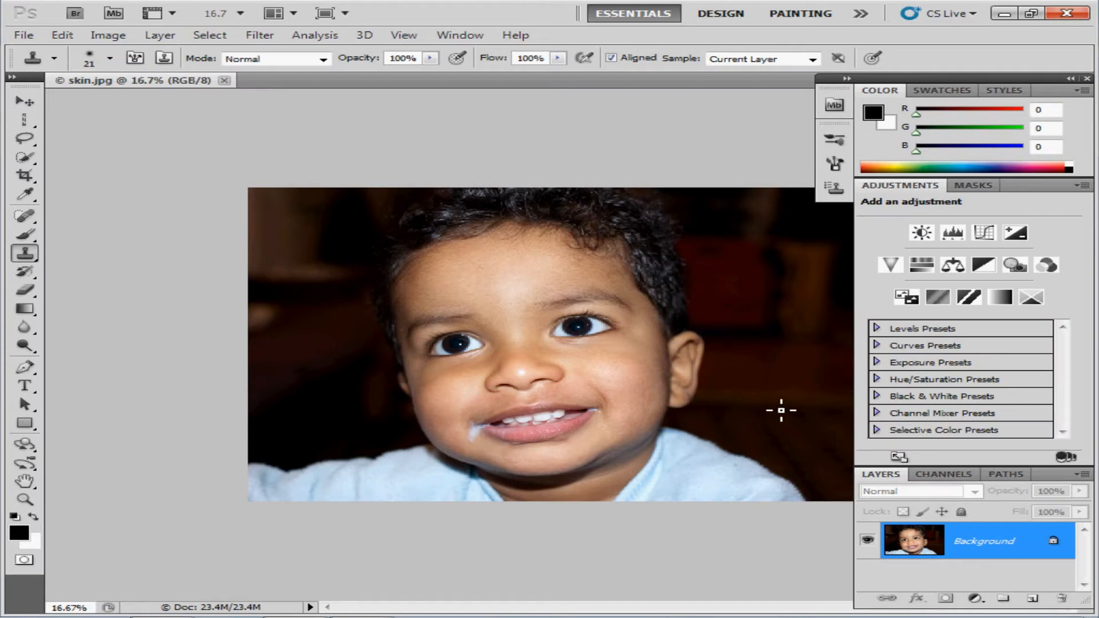
key(ctrl+plus)
key(ctrl+plus)
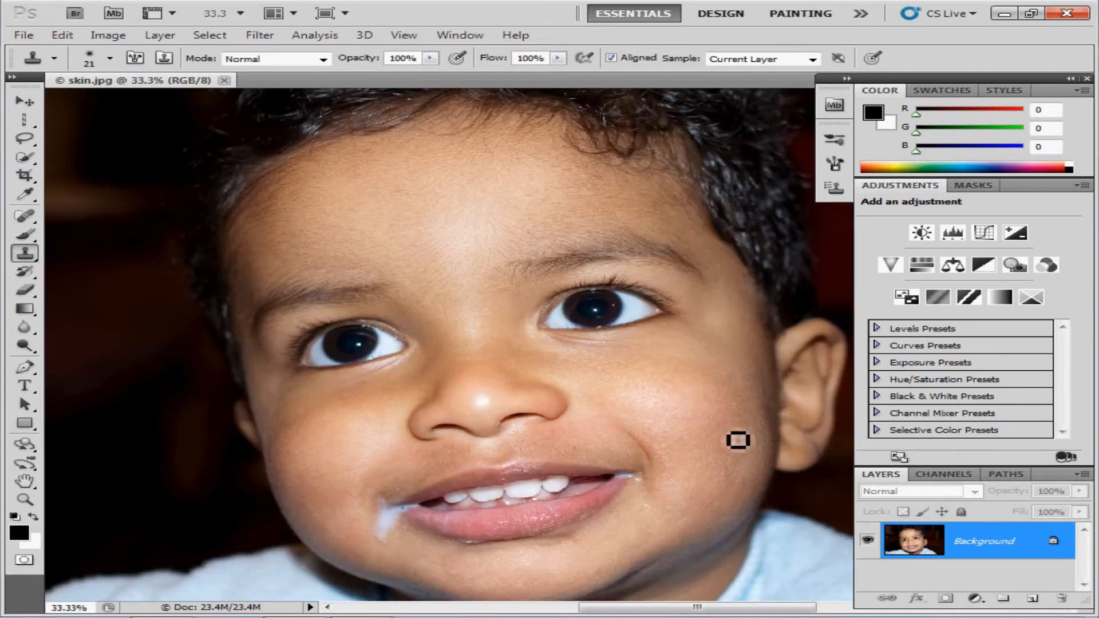
key(ctrl+plus)
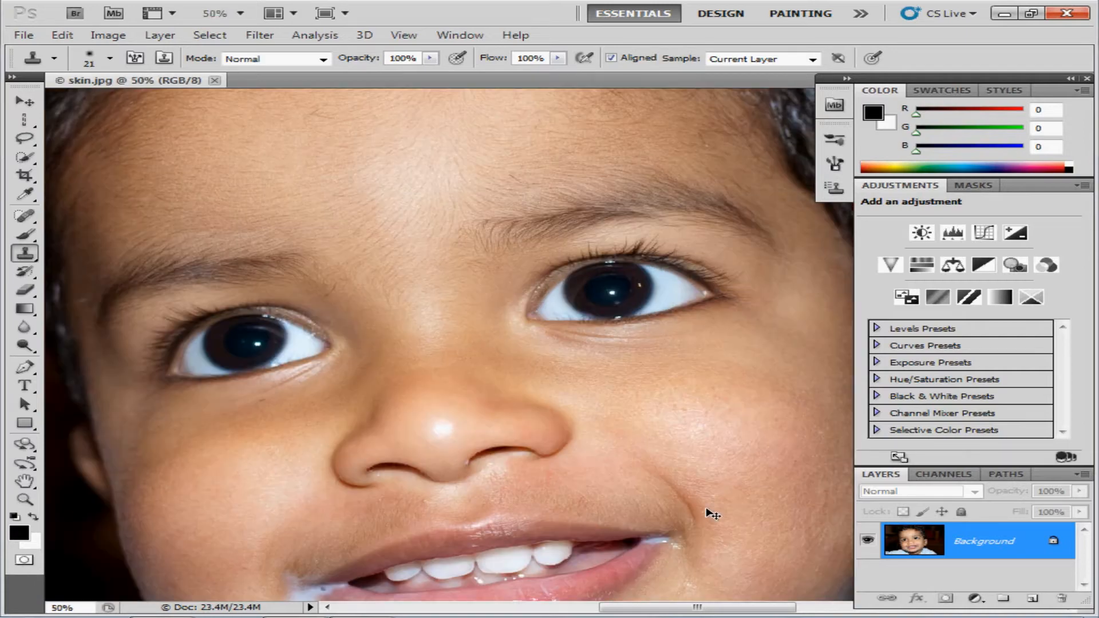
click(24, 481)
drag(334, 510, 335, 447)
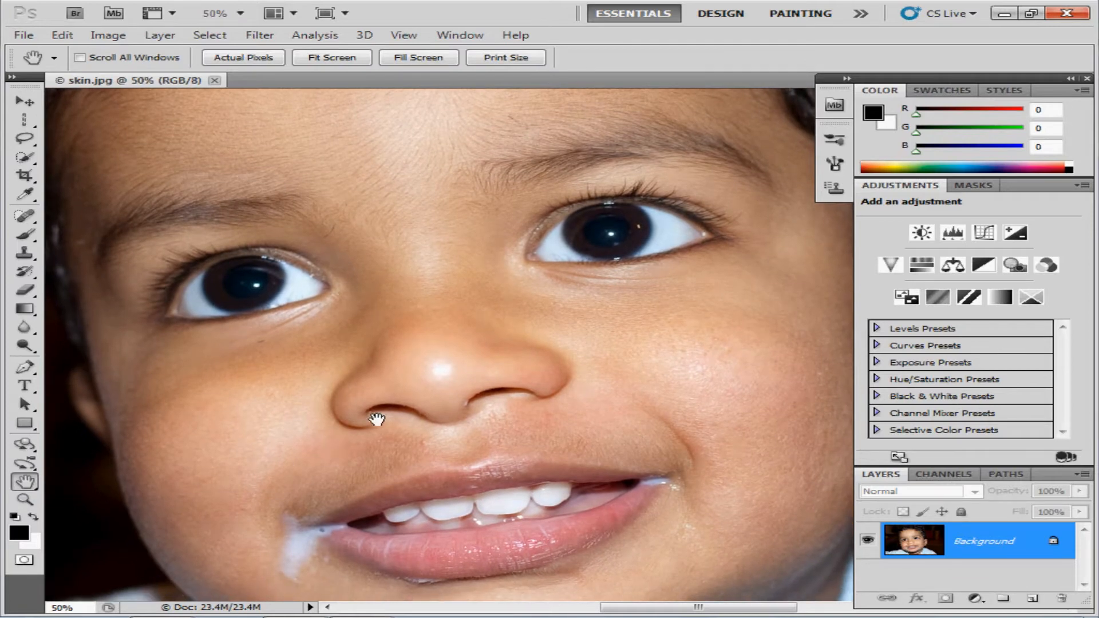
Step: Remove small blemishes on the forehead, between the eyes and under the left-hand eye using the Content-Aware Spot Healing Brush
click(26, 219)
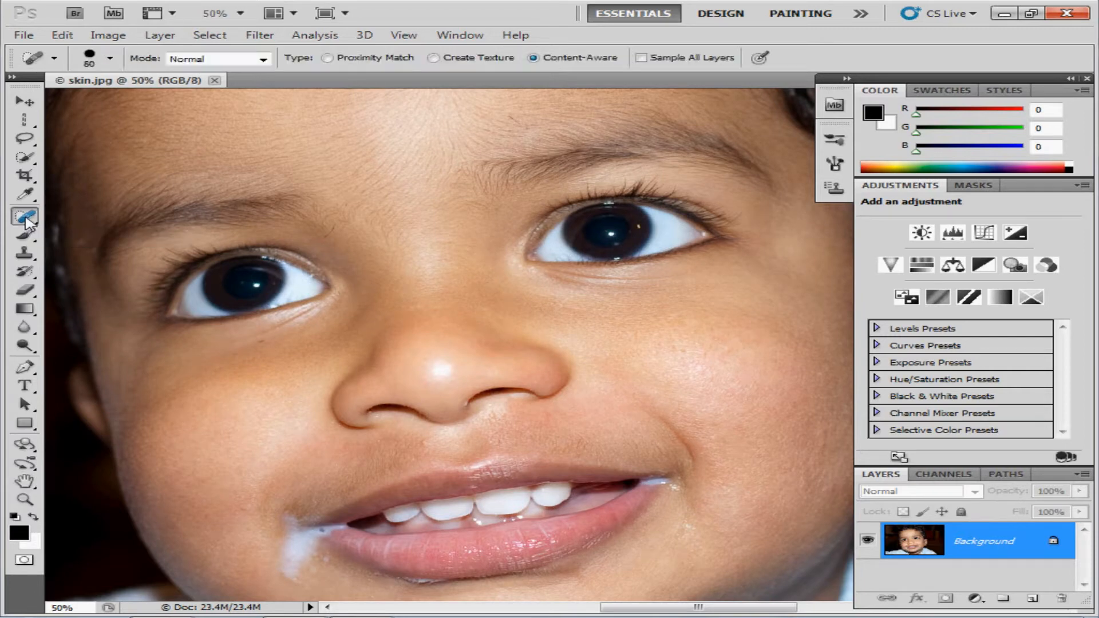
click(85, 216)
click(416, 135)
click(331, 233)
drag(263, 342, 312, 345)
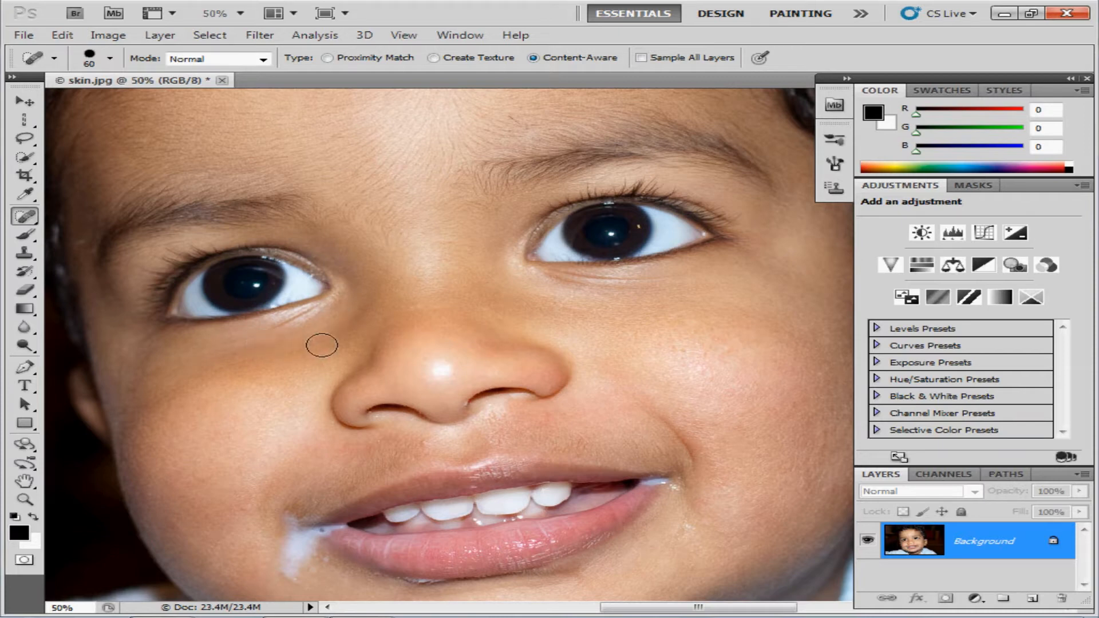
Step: Spot-heal the remaining small blemishes between the eyebrows and across the upper forehead
click(518, 111)
click(394, 222)
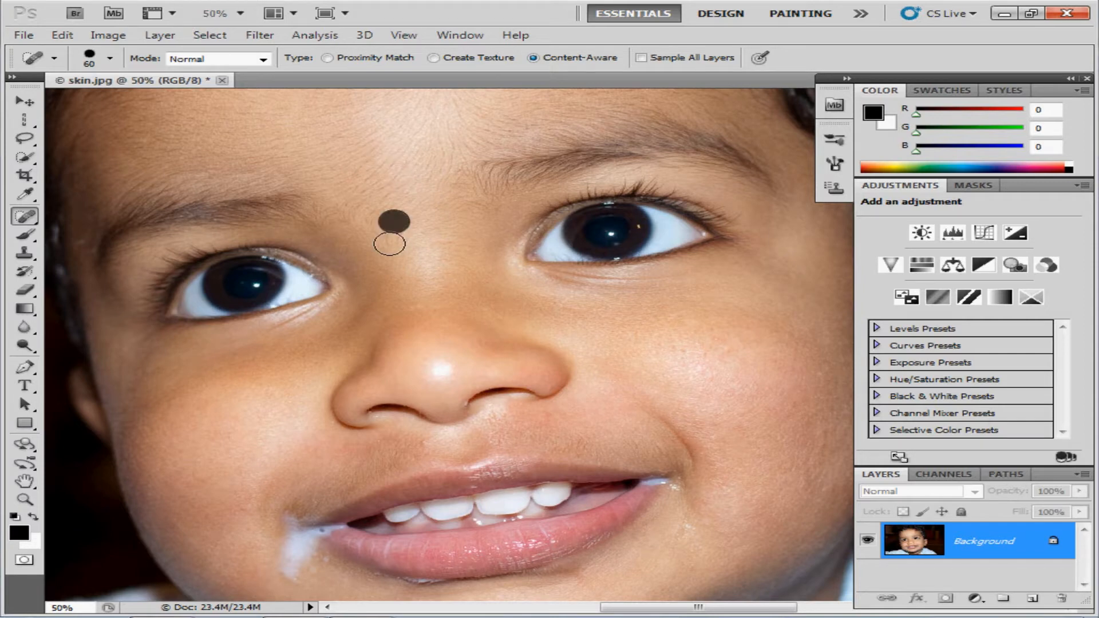
click(395, 231)
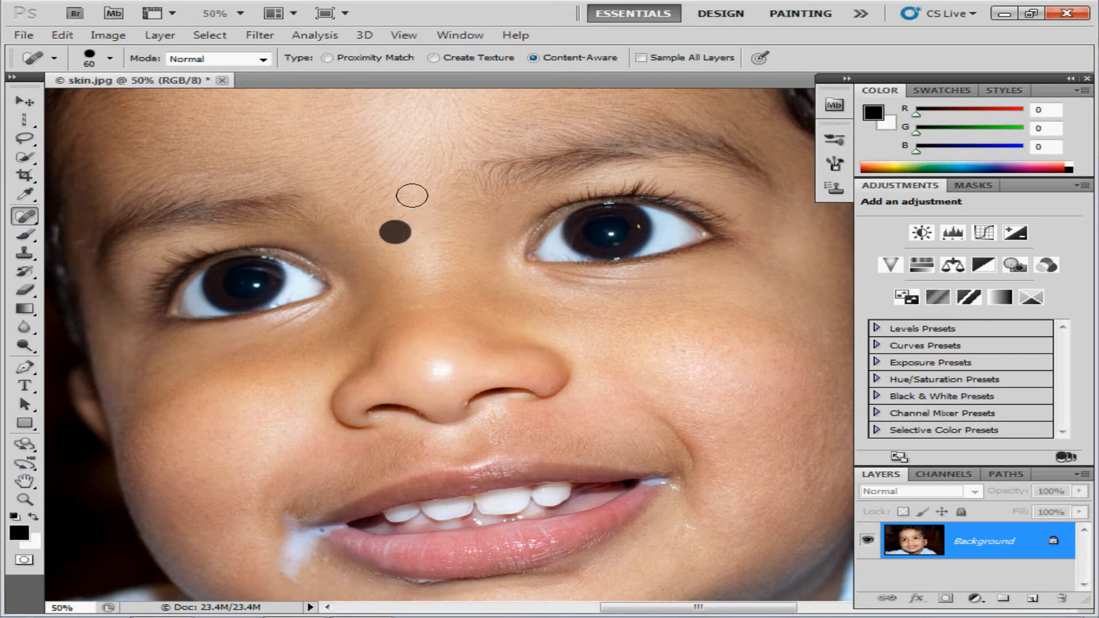
click(487, 103)
click(716, 100)
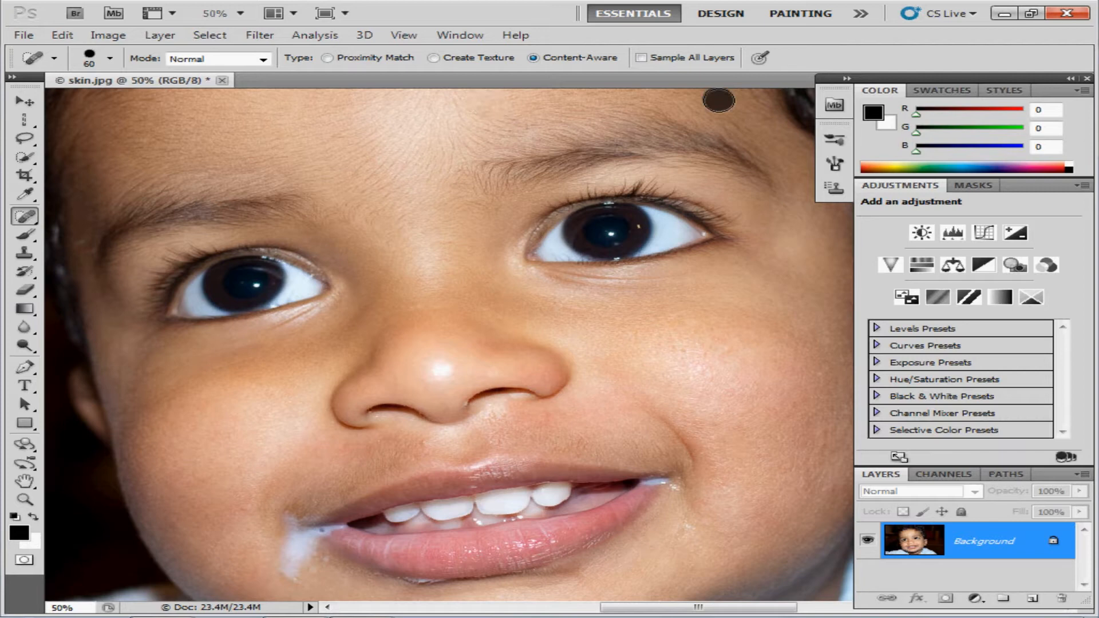
click(755, 110)
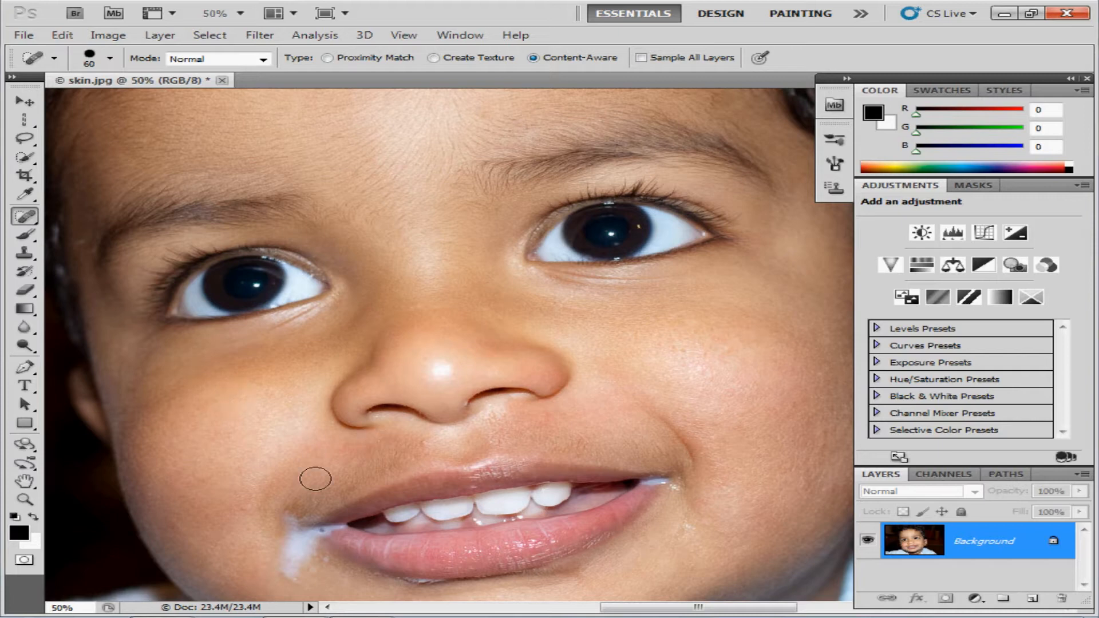
Step: Remove the white smear on the cheek beside the left-hand mouth corner using the Healing Brush, sampling clean cheek skin
click(25, 482)
drag(256, 510, 206, 383)
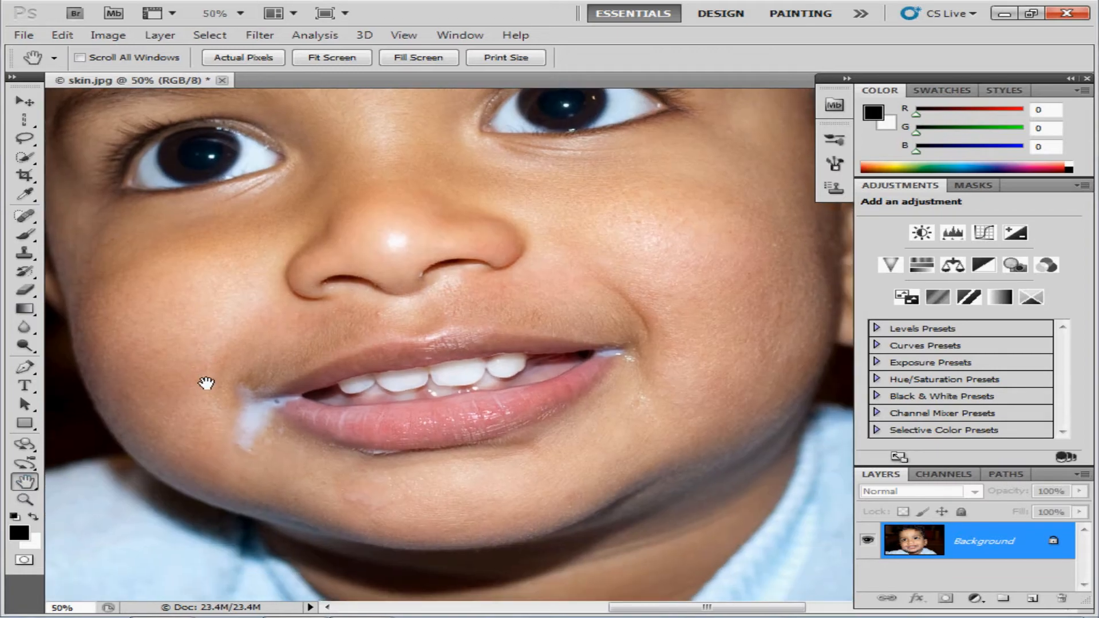
click(26, 218)
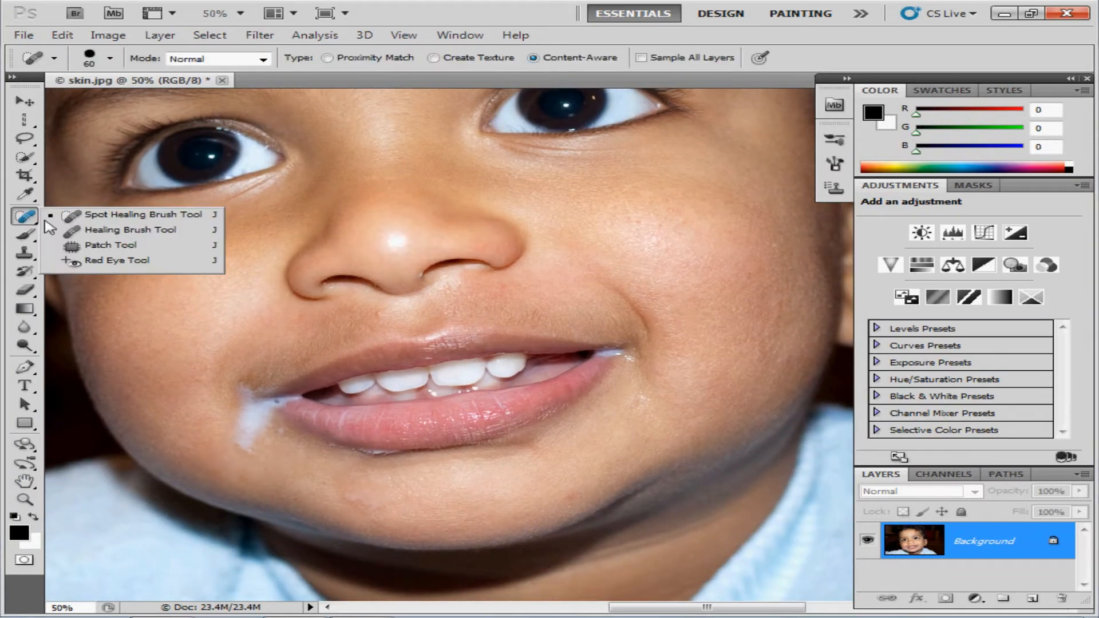
click(99, 232)
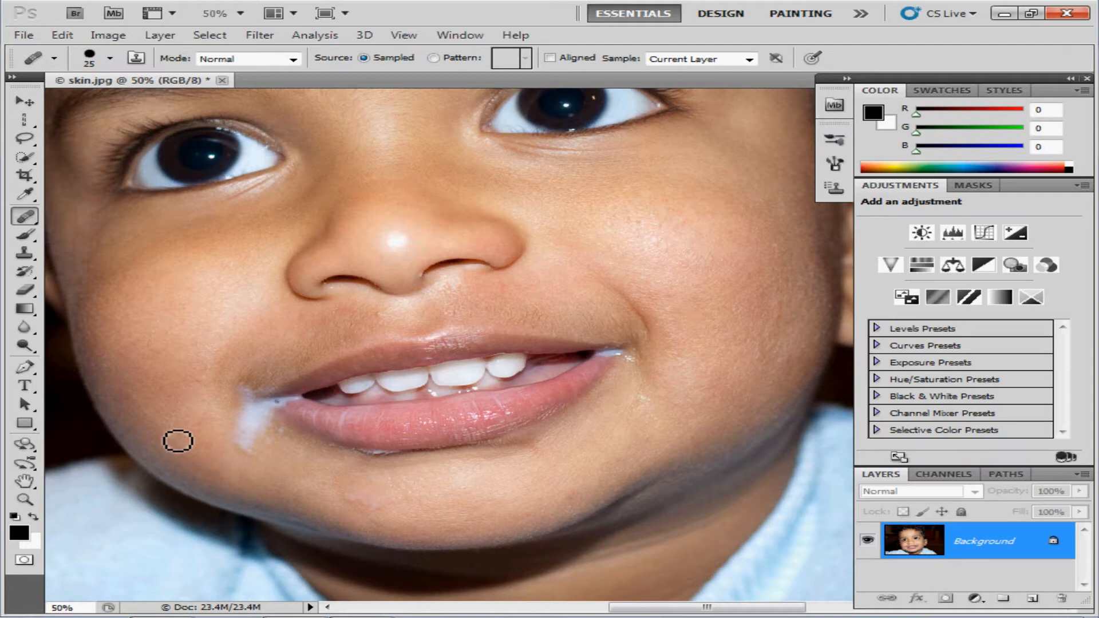
key(bracketright)
alt+click(151, 418)
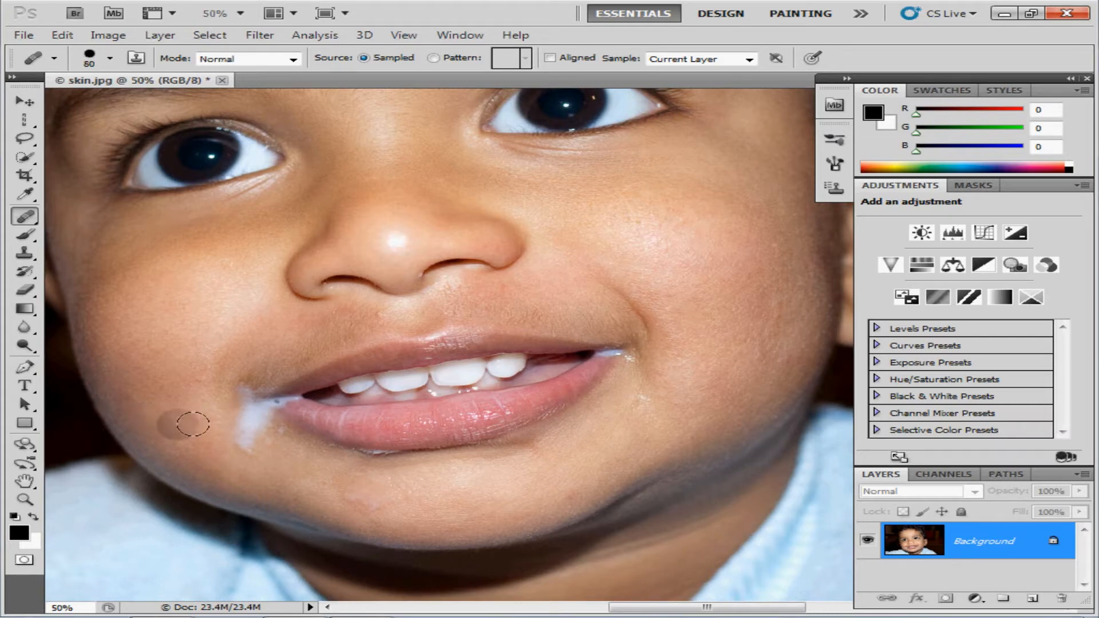
drag(252, 444, 247, 377)
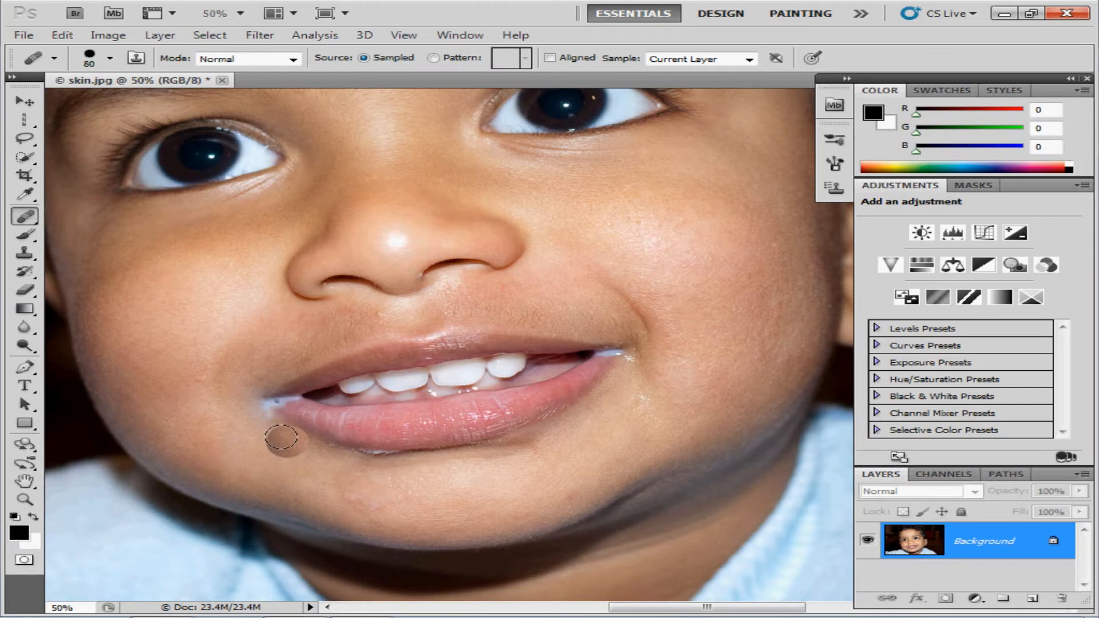
drag(278, 437, 236, 404)
drag(305, 478, 335, 480)
Step: Heal the residue at the left-hand mouth corner with a size 40 brush, sampling the lower lip and then the cheek
key(bracketleft)
key(bracketleft)
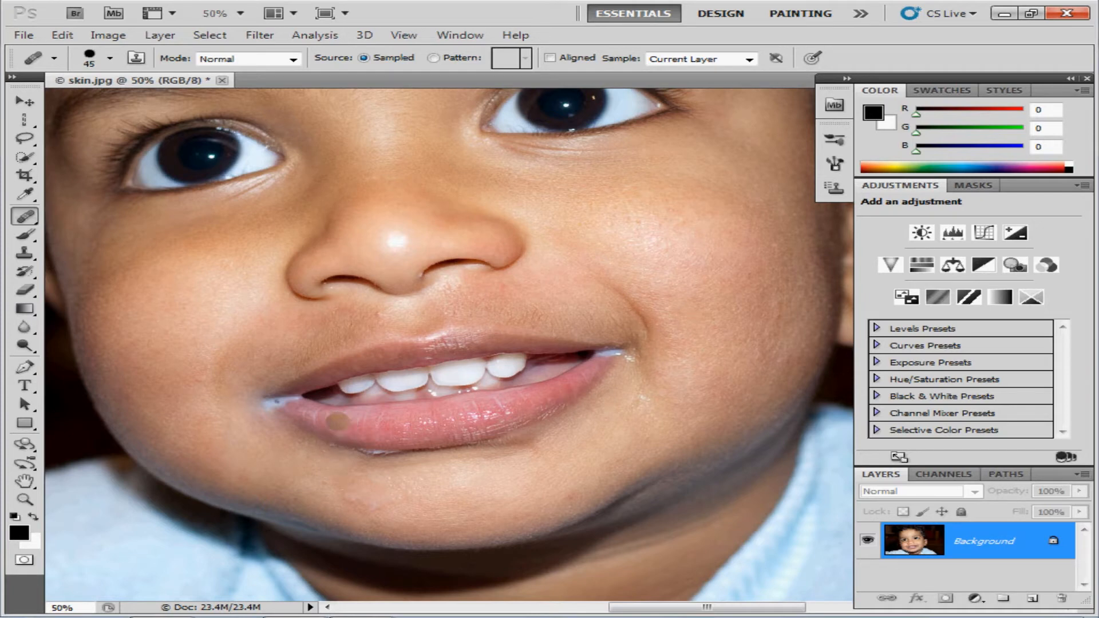
alt+click(339, 423)
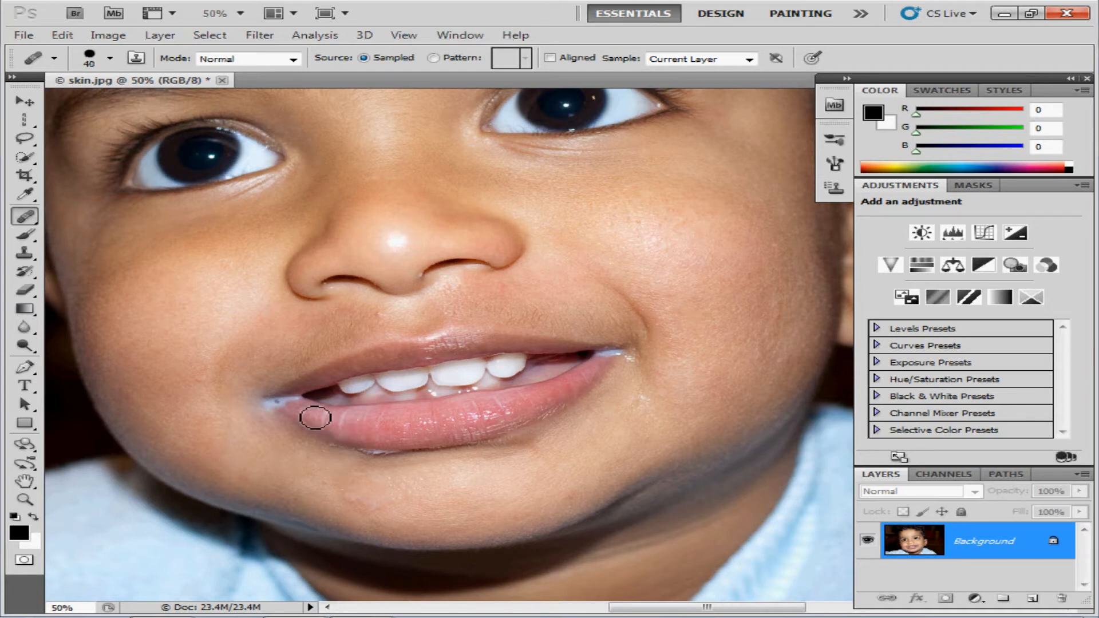
drag(300, 407, 273, 405)
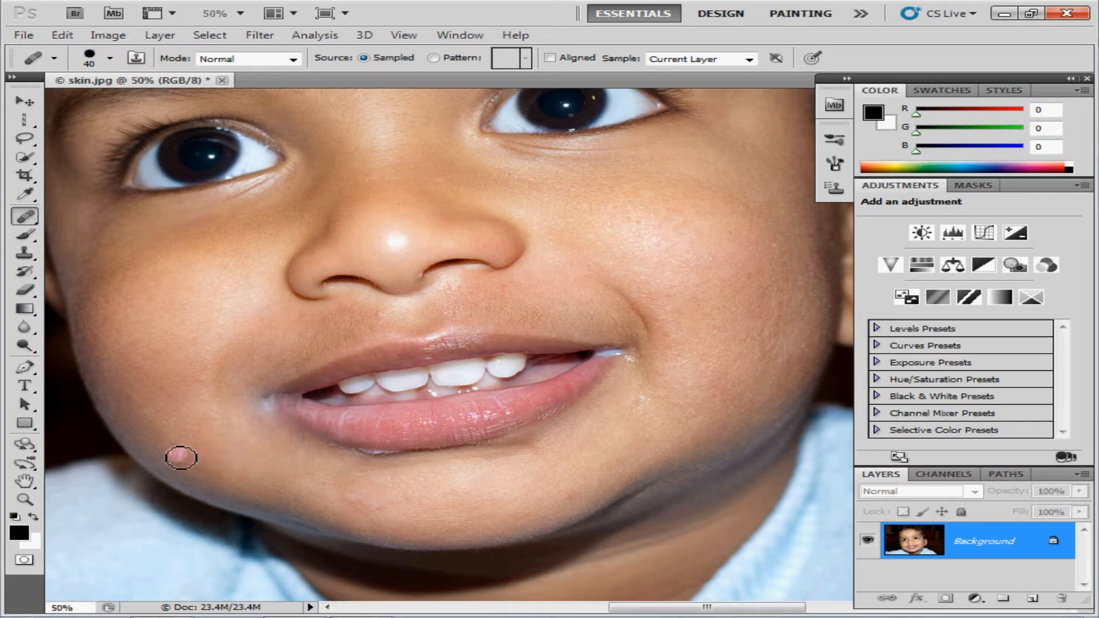
alt+click(208, 449)
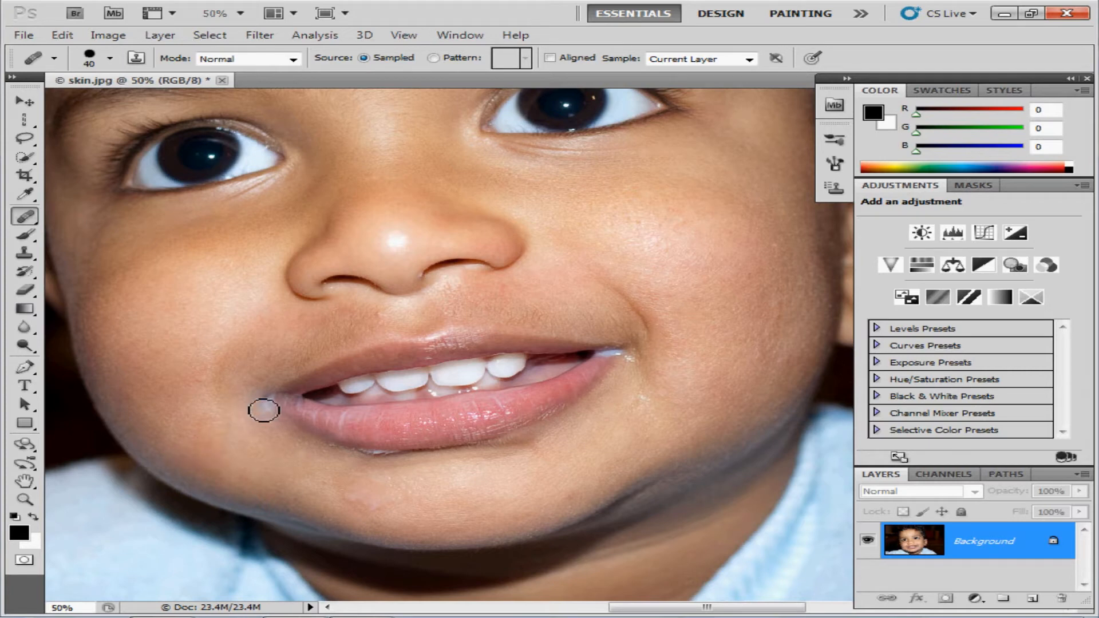
drag(263, 409, 279, 422)
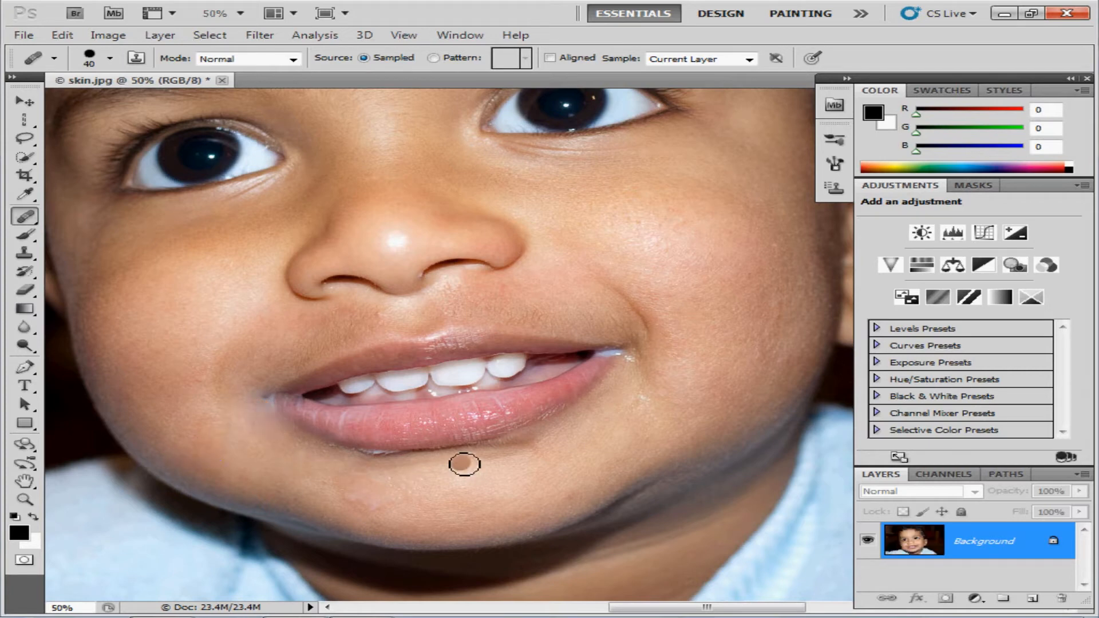
Step: Heal the marks along the lower lip's bottom edge and at the right-hand mouth corner, reducing the brush to size 30
alt+click(397, 447)
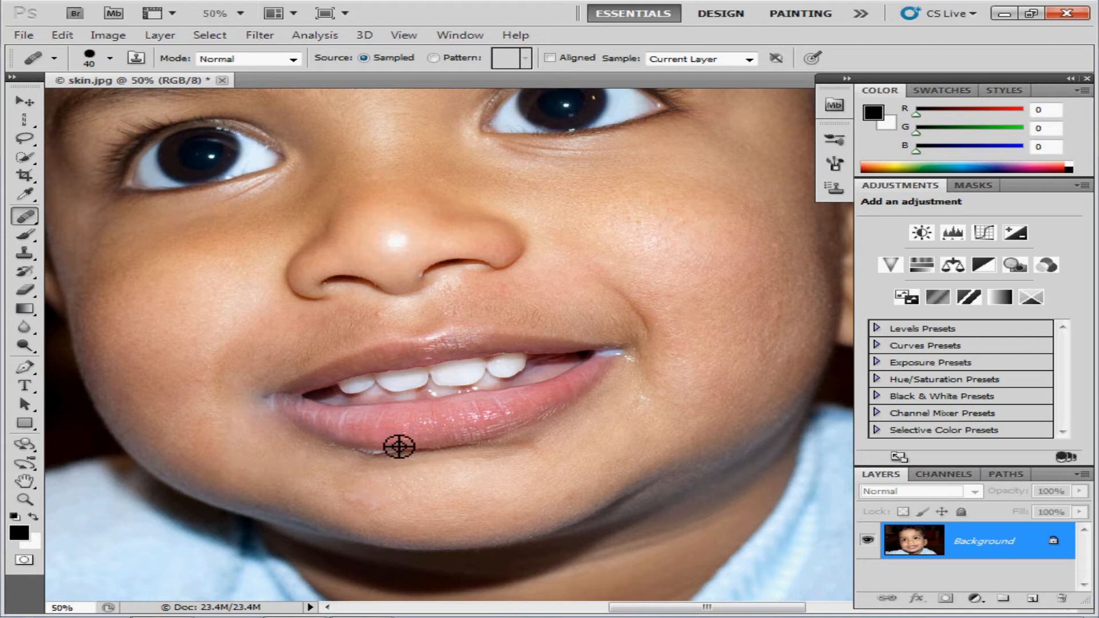
drag(395, 458, 362, 454)
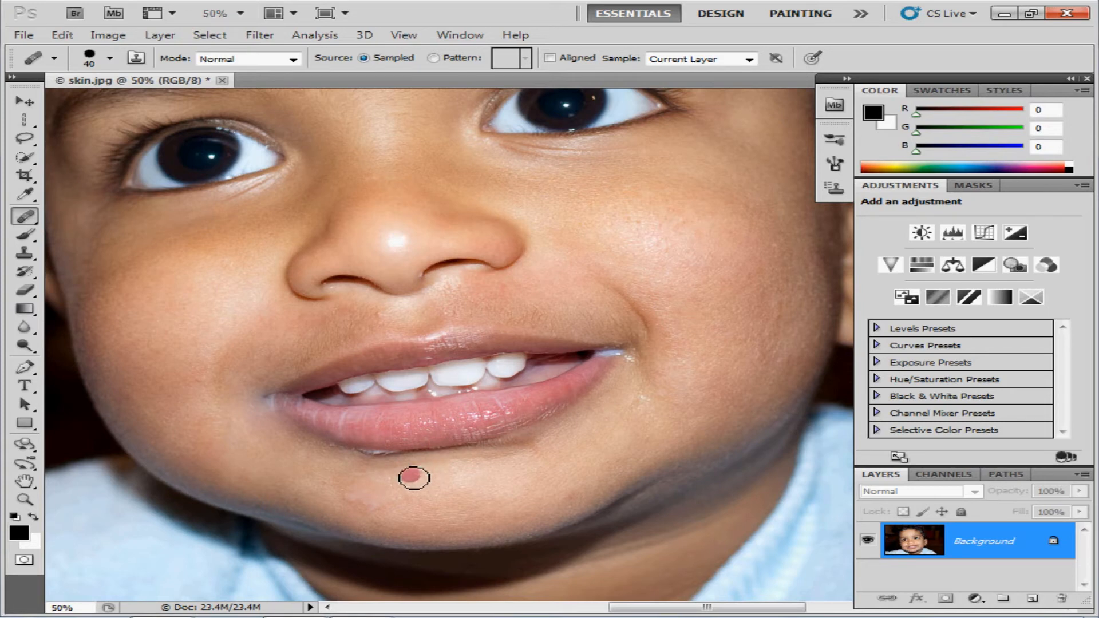
key(bracketleft)
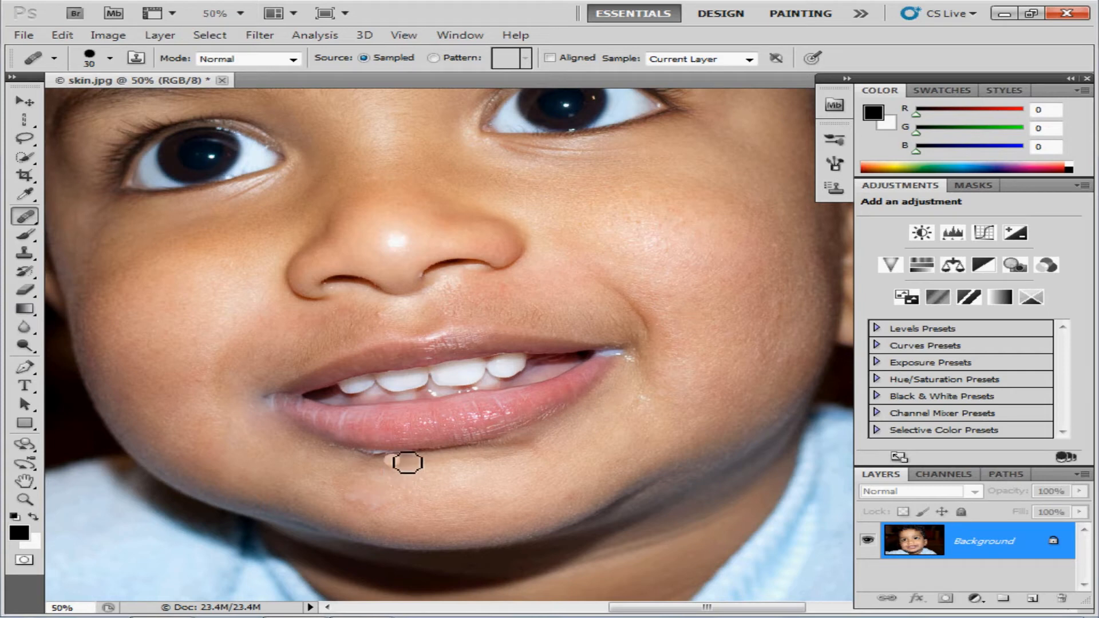
drag(405, 462, 362, 461)
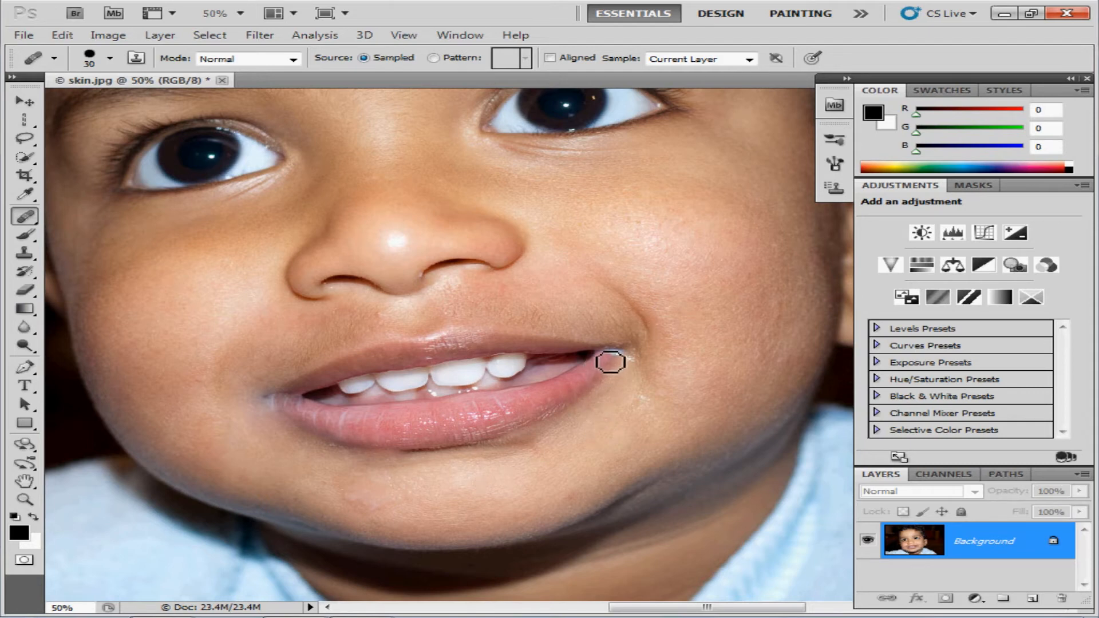
drag(610, 360, 624, 361)
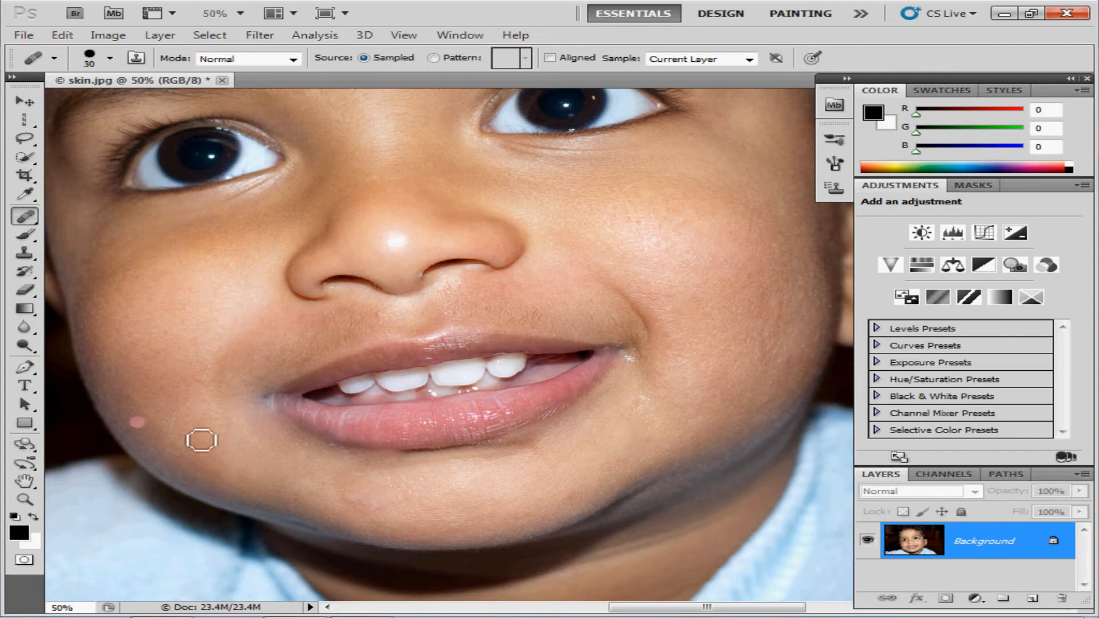
Step: Close skin.jpg without saving the changes
click(24, 37)
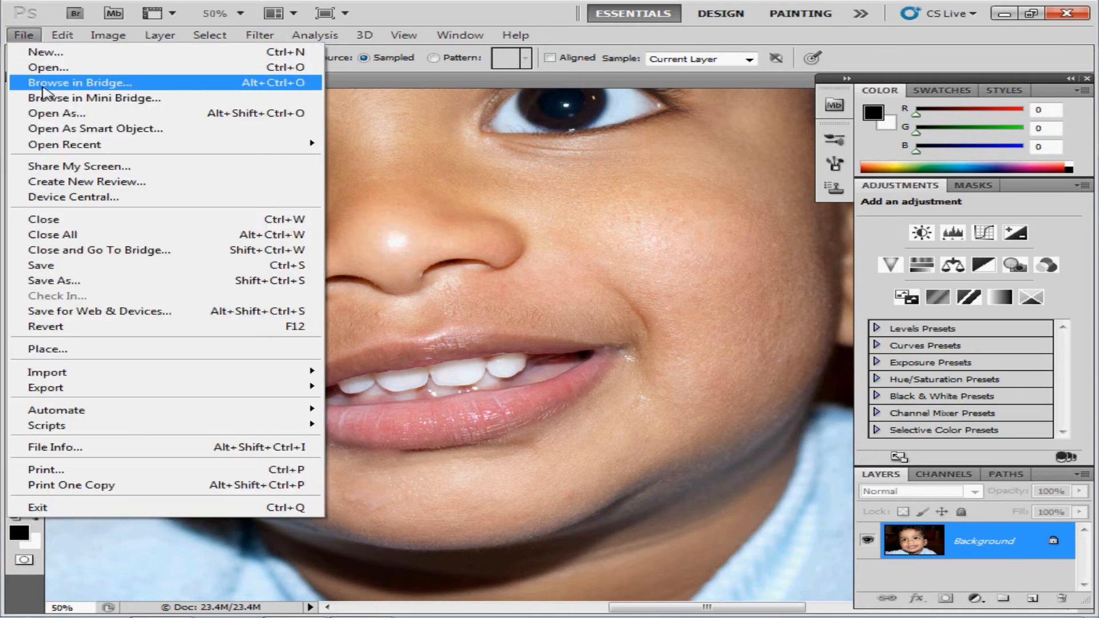
click(75, 223)
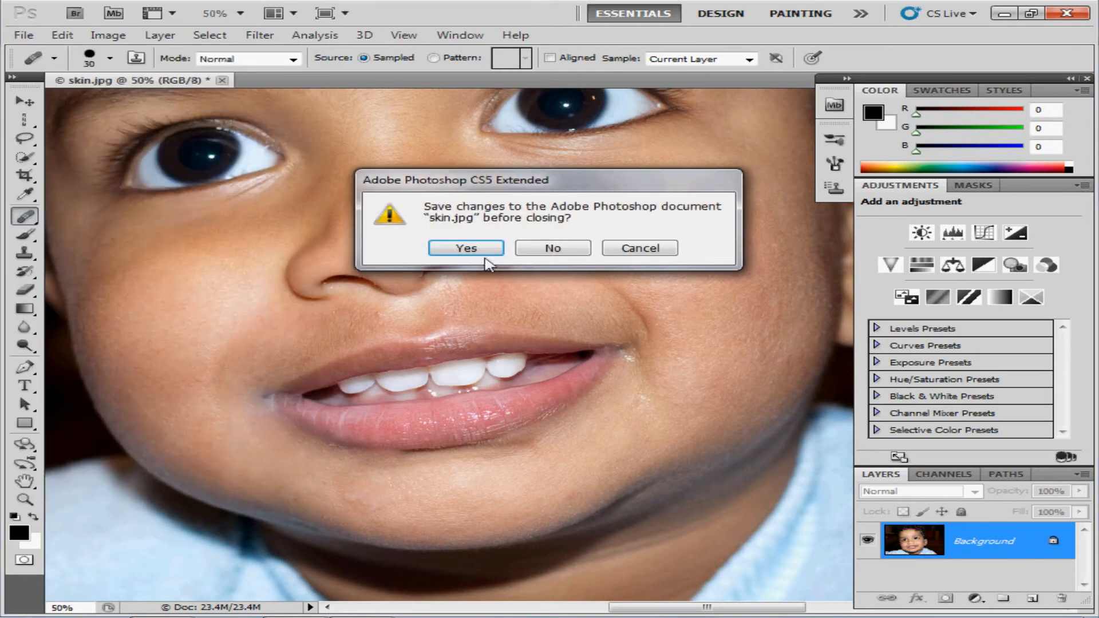
click(553, 248)
Step: Open the CAfill image from the Chapter 06 folder and show the lake with its birds at 100% magnification
click(25, 36)
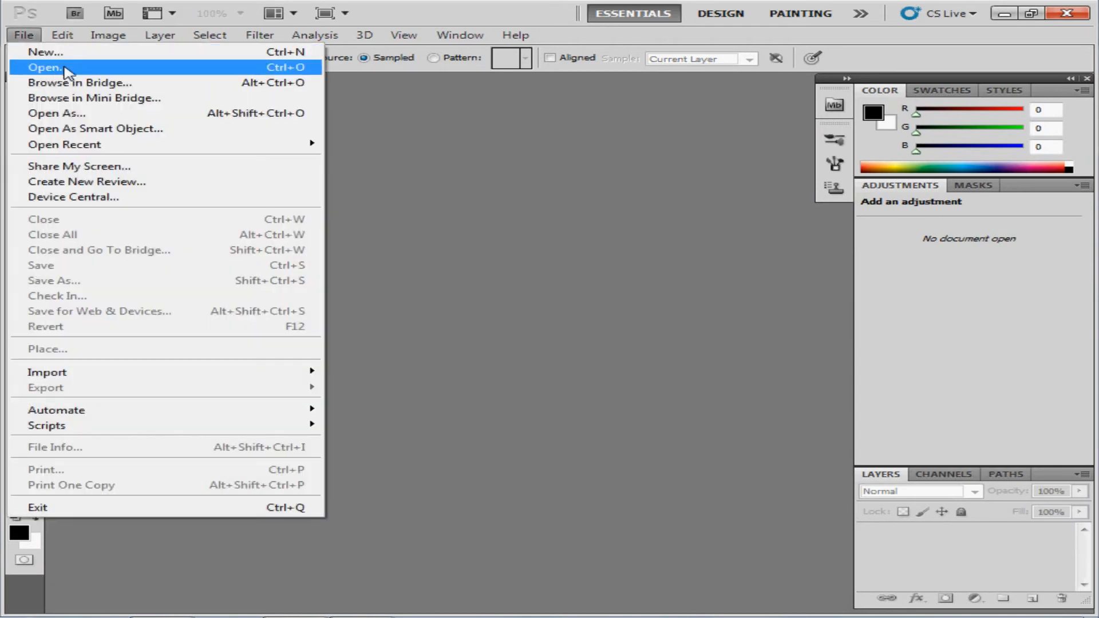
click(43, 66)
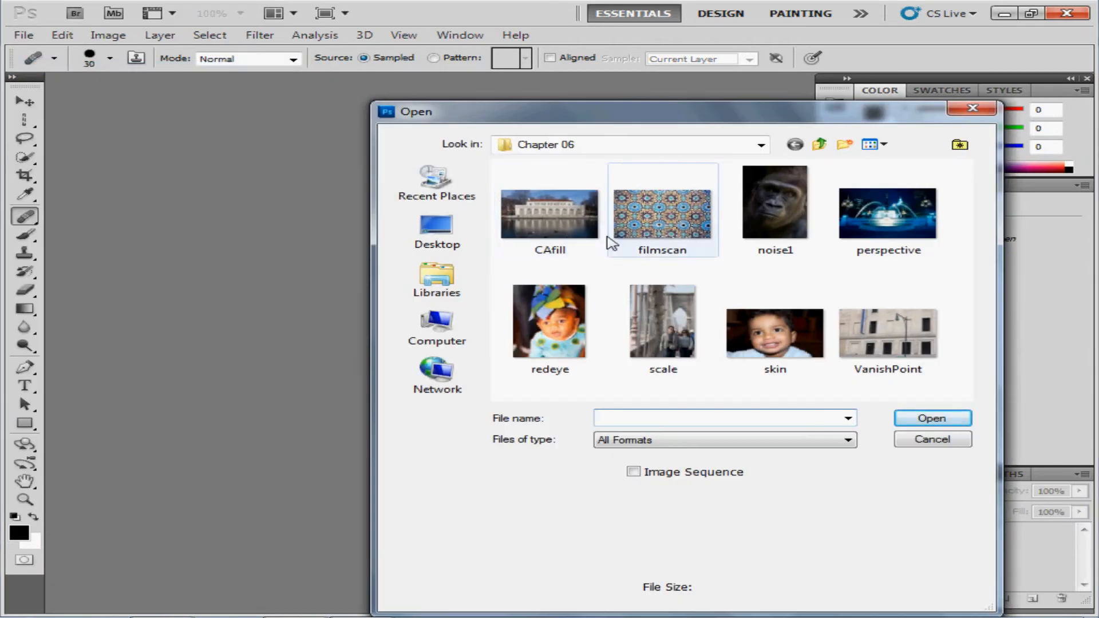
double_click(523, 225)
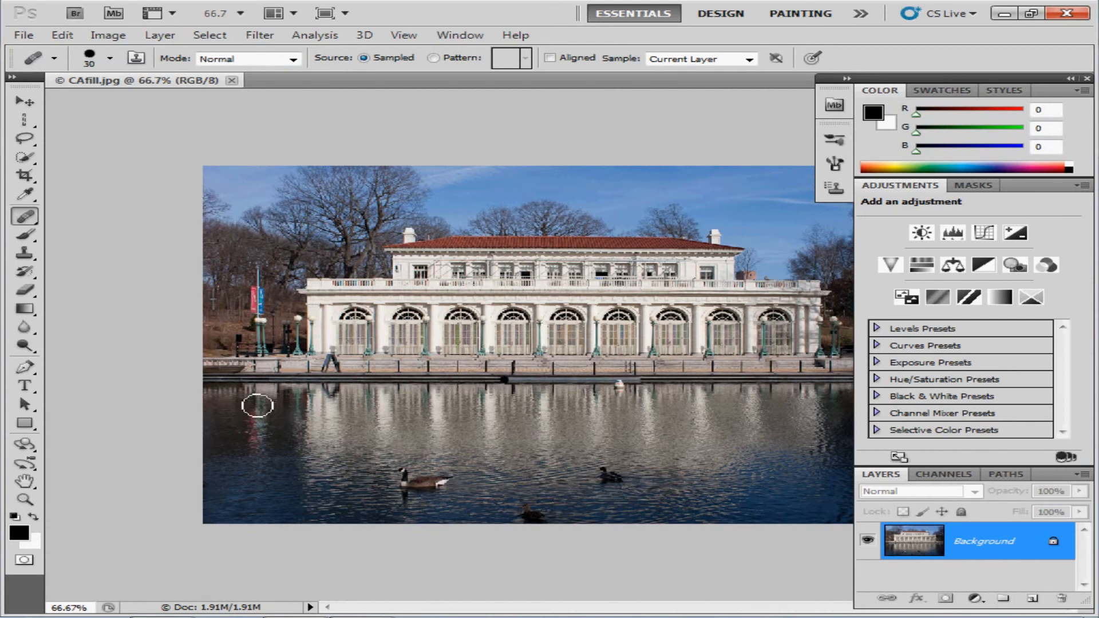
key(ctrl+1)
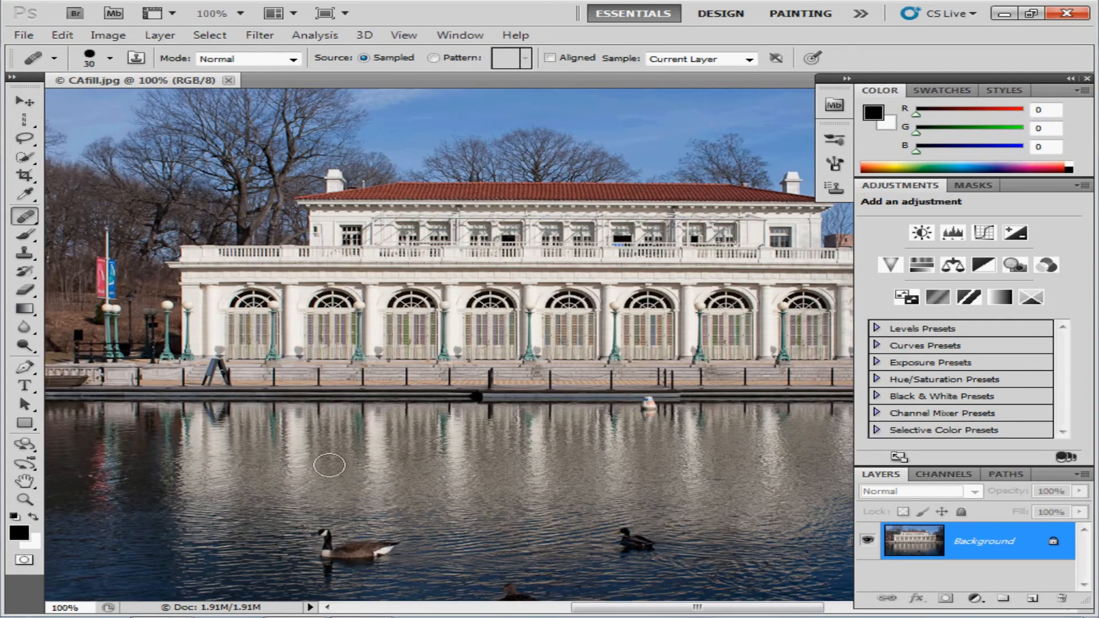
click(25, 481)
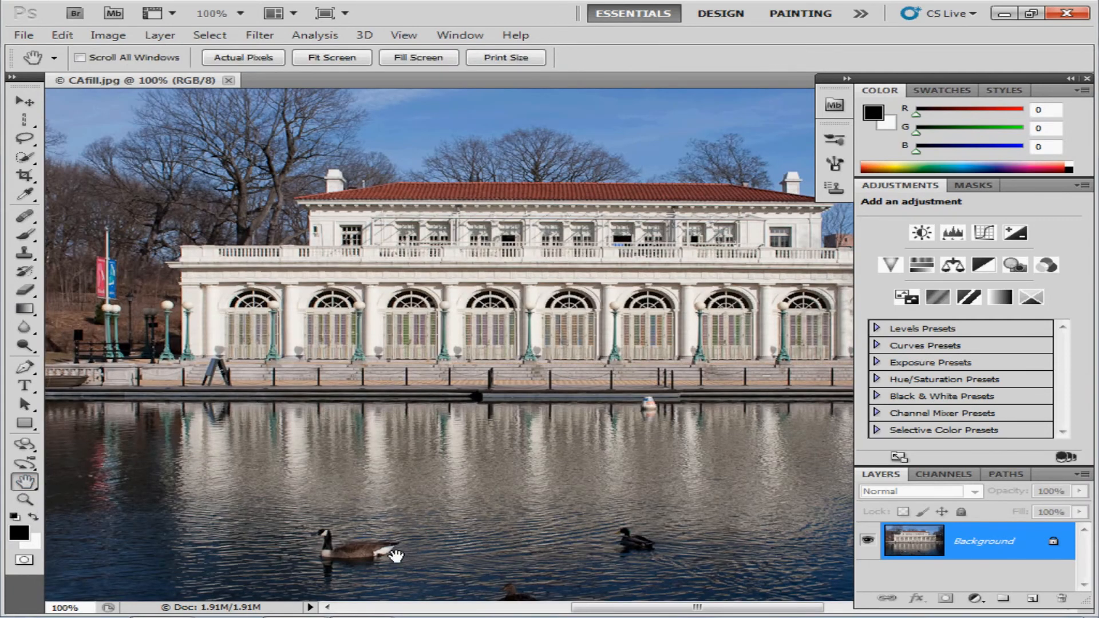
drag(395, 556, 379, 522)
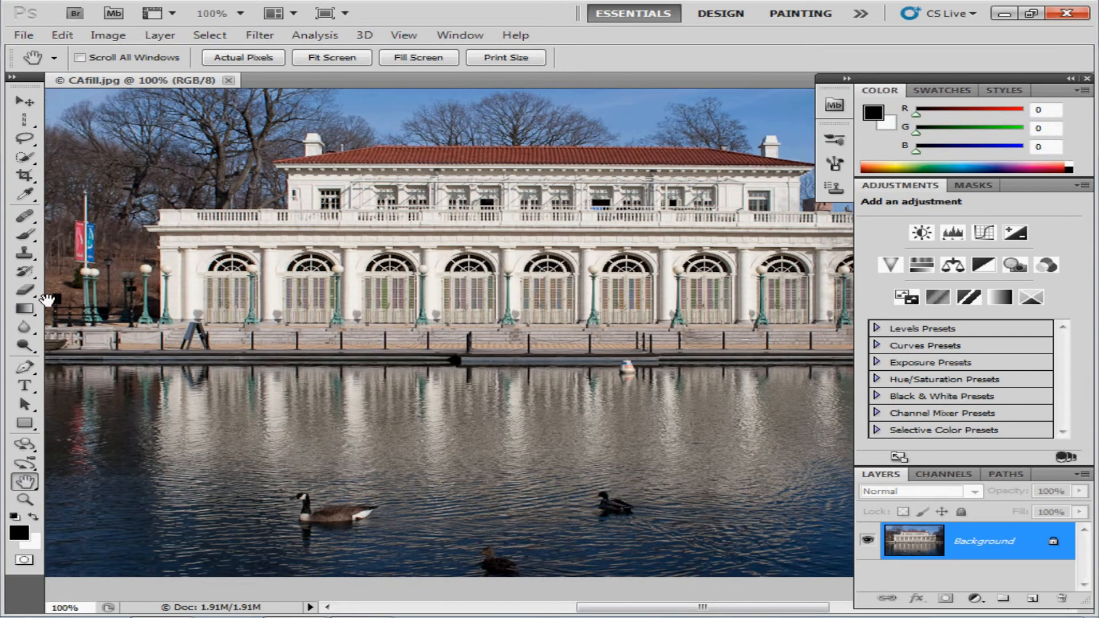
Step: Select the goose and both ducks on the lake with three loose Lasso outlines combined into one selection
click(27, 163)
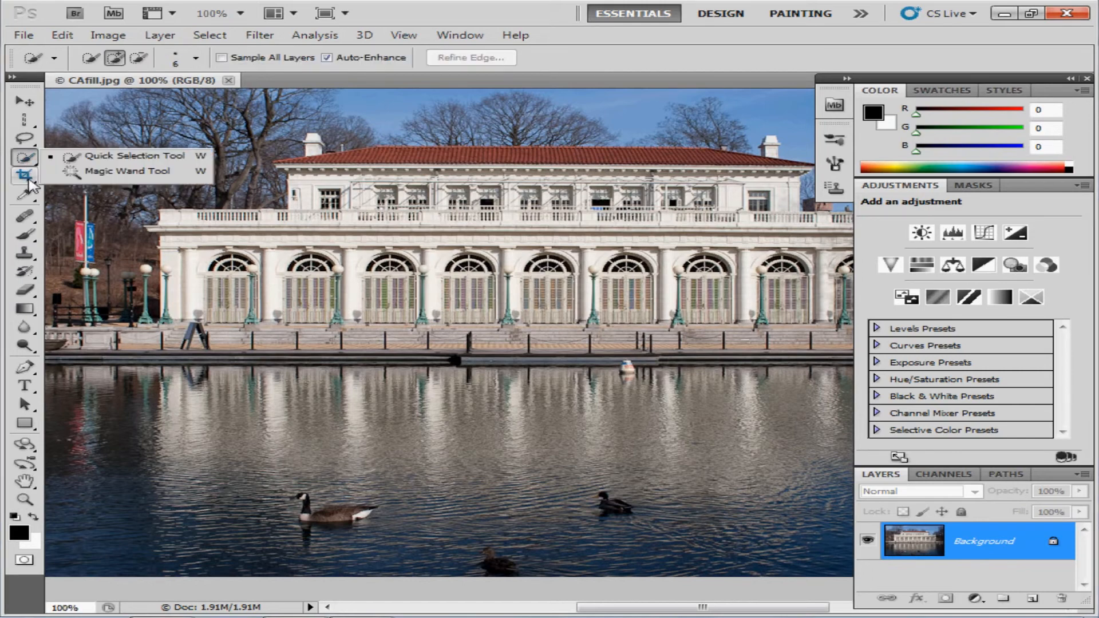
click(25, 175)
click(29, 142)
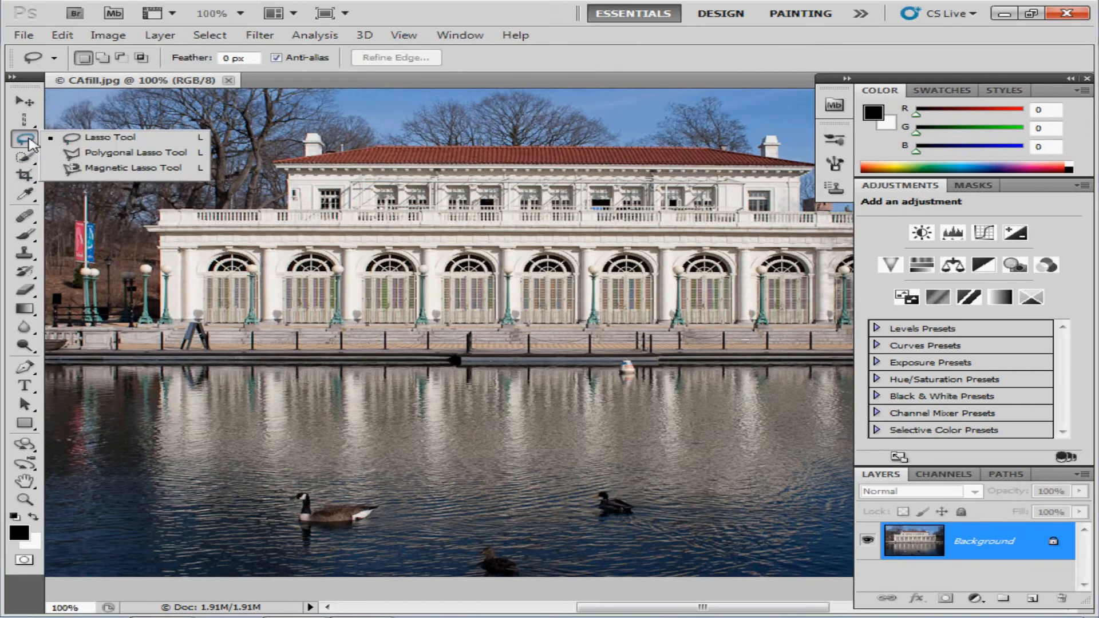
click(85, 140)
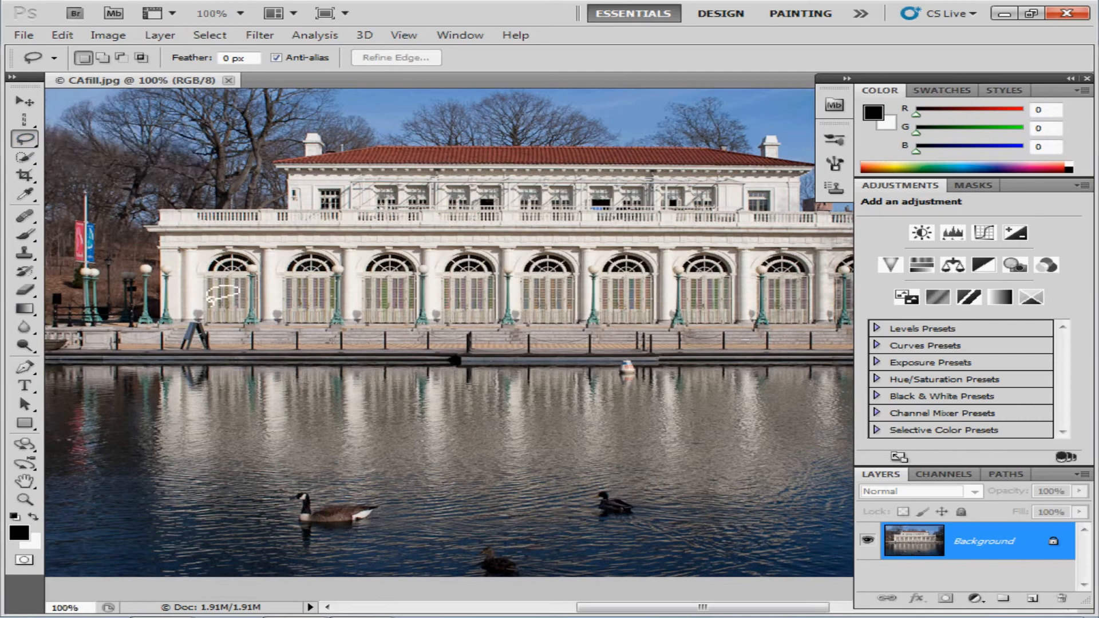
mouse_move(266, 522)
mouse_down()
mouse_move(302, 554)
mouse_move(358, 554)
mouse_move(402, 516)
mouse_move(359, 486)
mouse_move(278, 489)
mouse_move(261, 507)
mouse_move(269, 535)
mouse_move(265, 518)
mouse_up()
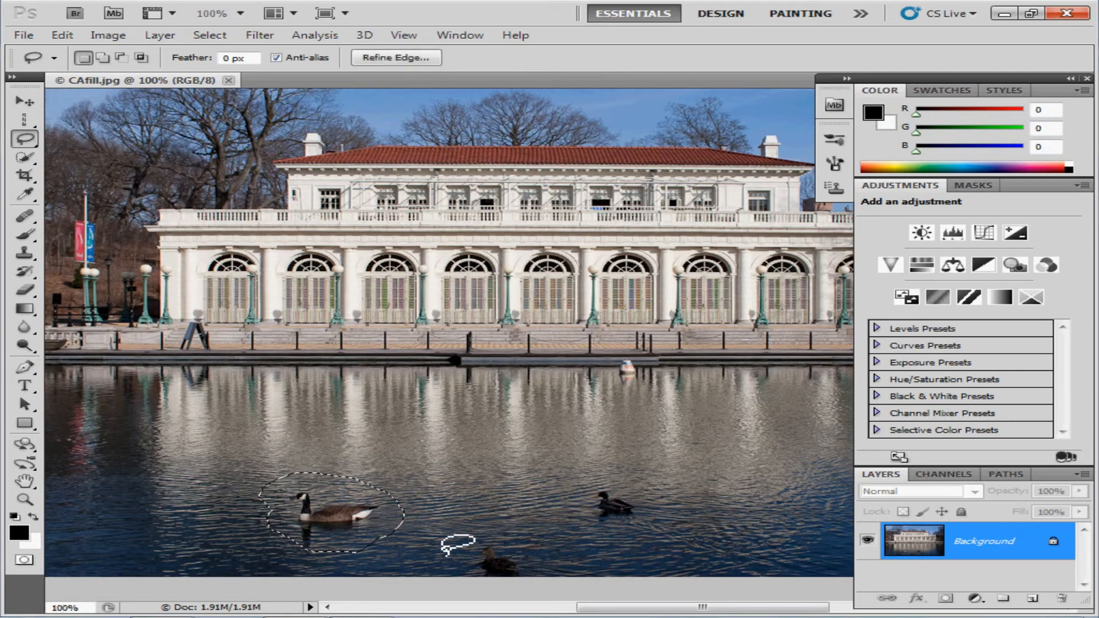
mouse_move(457, 558)
mouse_down()
mouse_move(493, 538)
mouse_move(540, 569)
mouse_move(531, 586)
mouse_move(483, 578)
mouse_move(453, 552)
mouse_up()
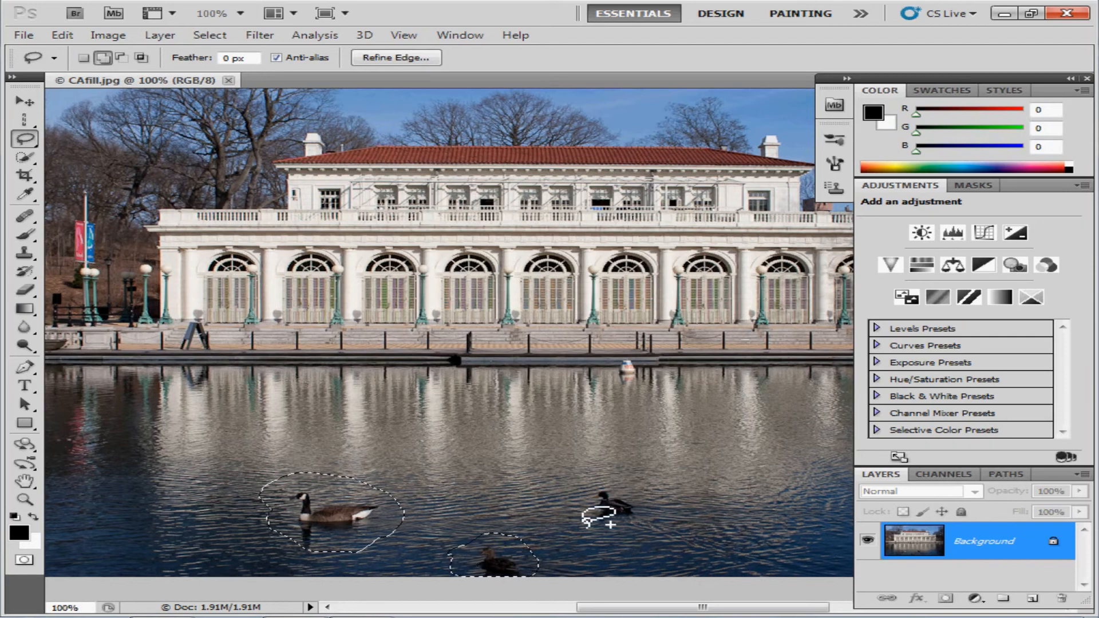
mouse_move(581, 514)
mouse_down()
mouse_move(570, 483)
mouse_move(628, 475)
mouse_move(653, 515)
mouse_move(633, 546)
mouse_move(609, 550)
mouse_move(584, 511)
mouse_up()
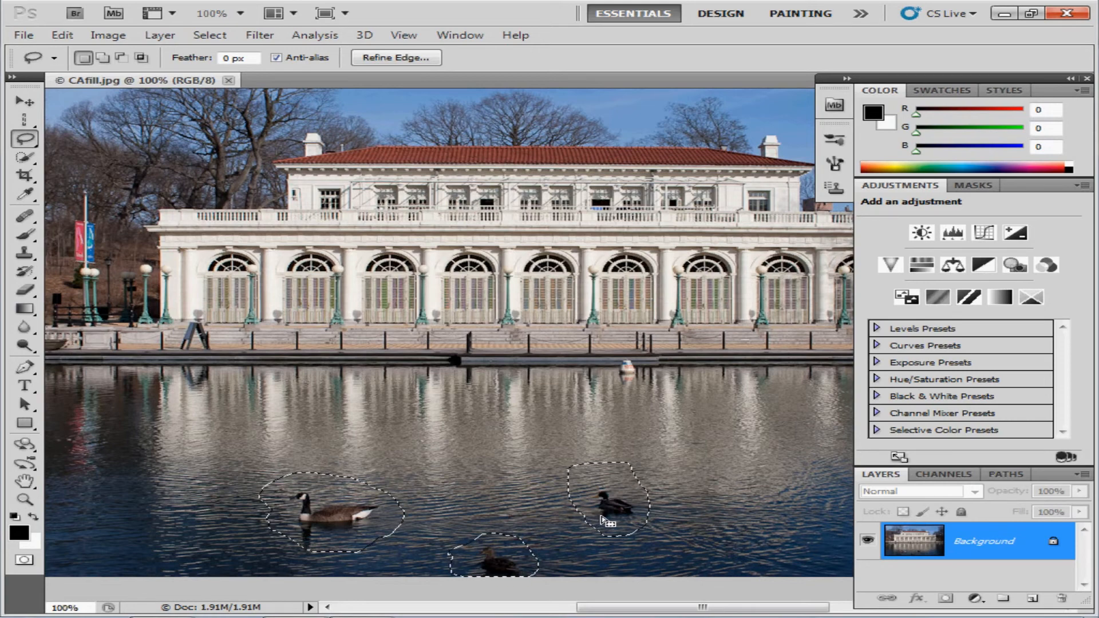
Step: Fill the selected bird areas with Content-Aware contents in Normal mode at 100% opacity
click(64, 36)
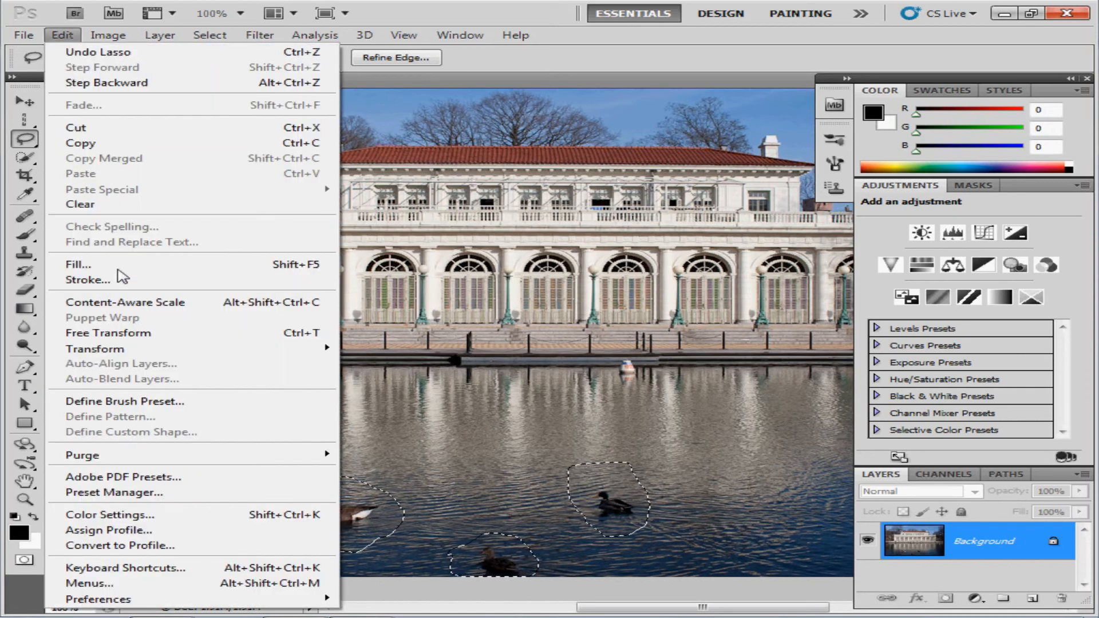
click(79, 264)
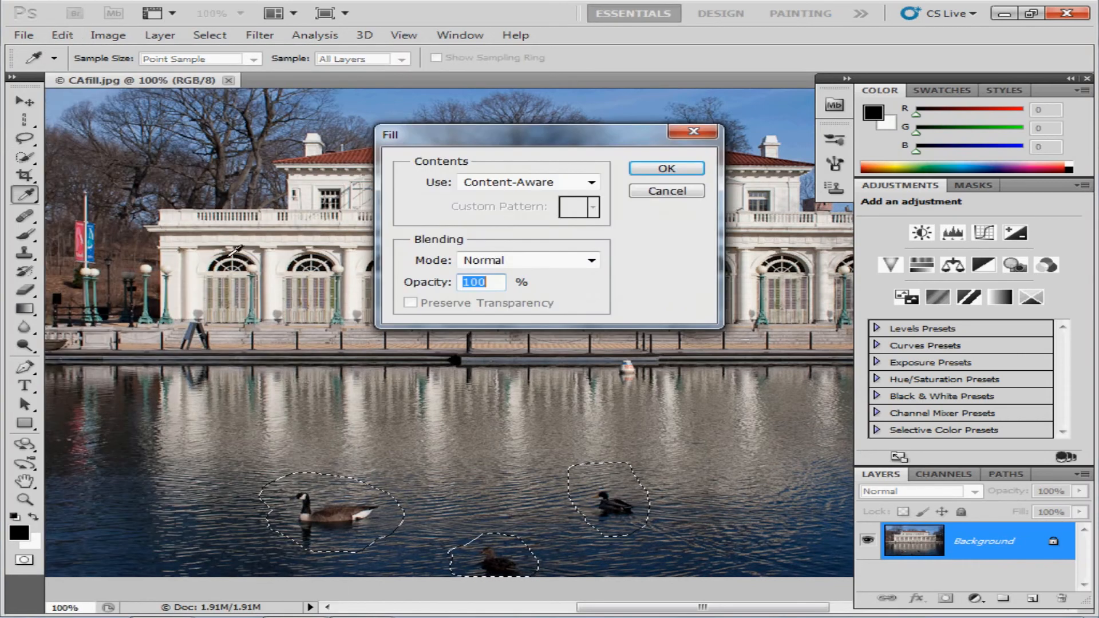
click(591, 182)
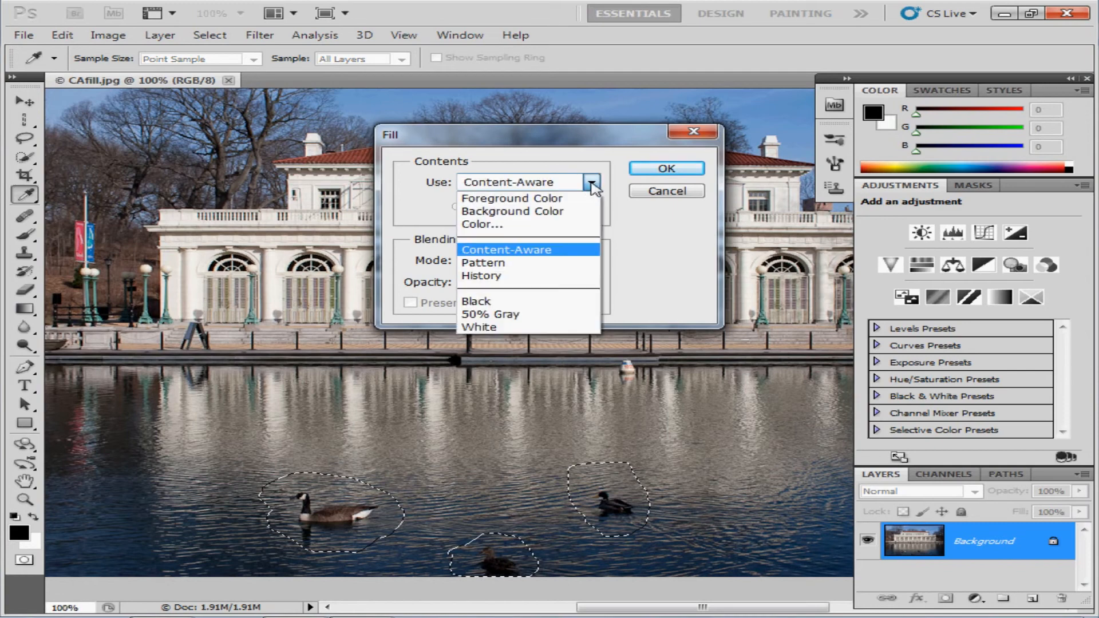
click(516, 253)
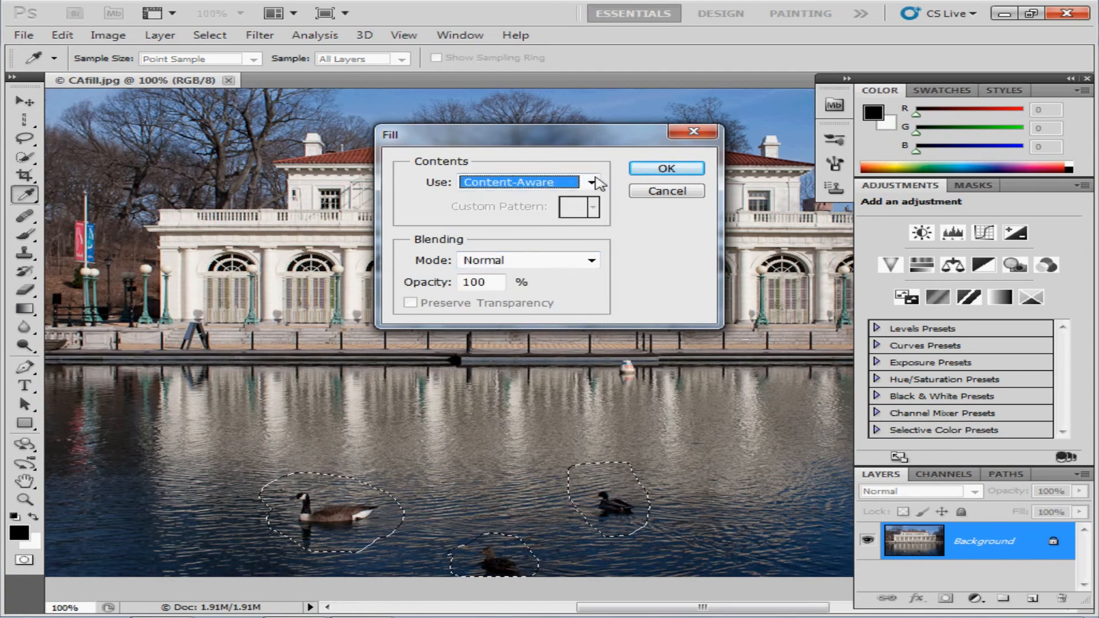
click(659, 171)
key(l)
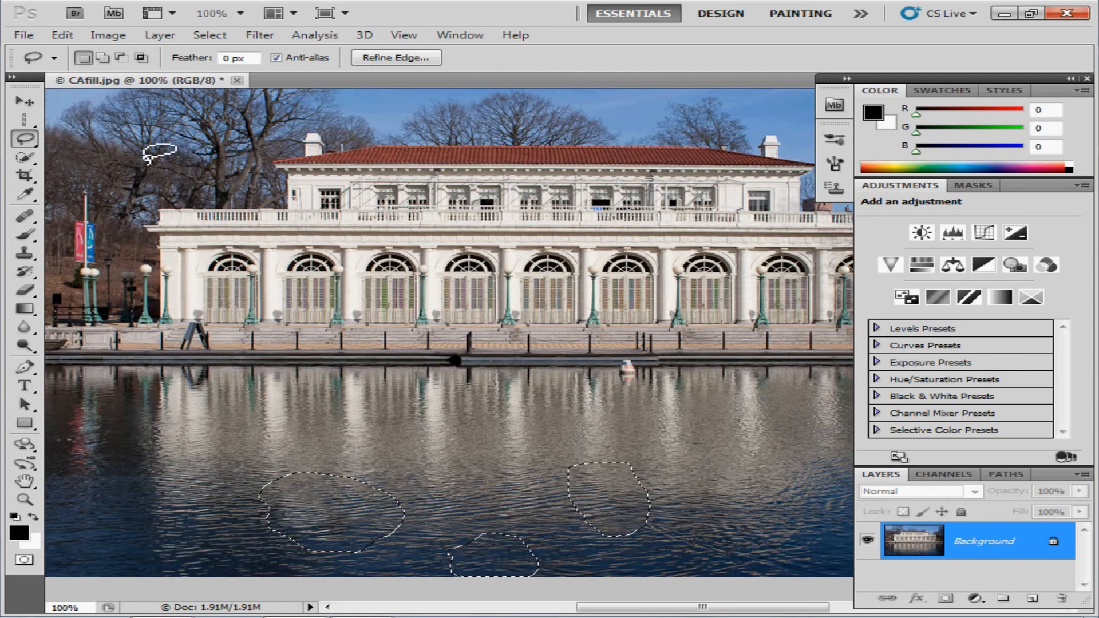
Step: Close CAfill.jpg without saving the changes
click(237, 80)
click(578, 253)
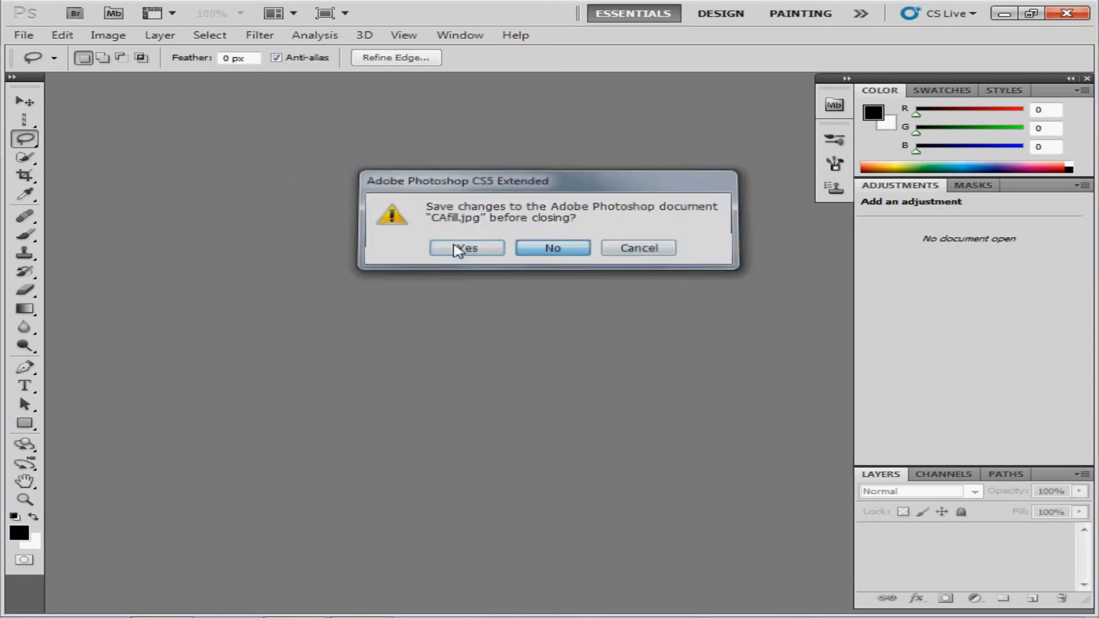
Step: Open the redeye.tif portrait of the baby from the Chapter 06 folder
click(23, 35)
click(47, 67)
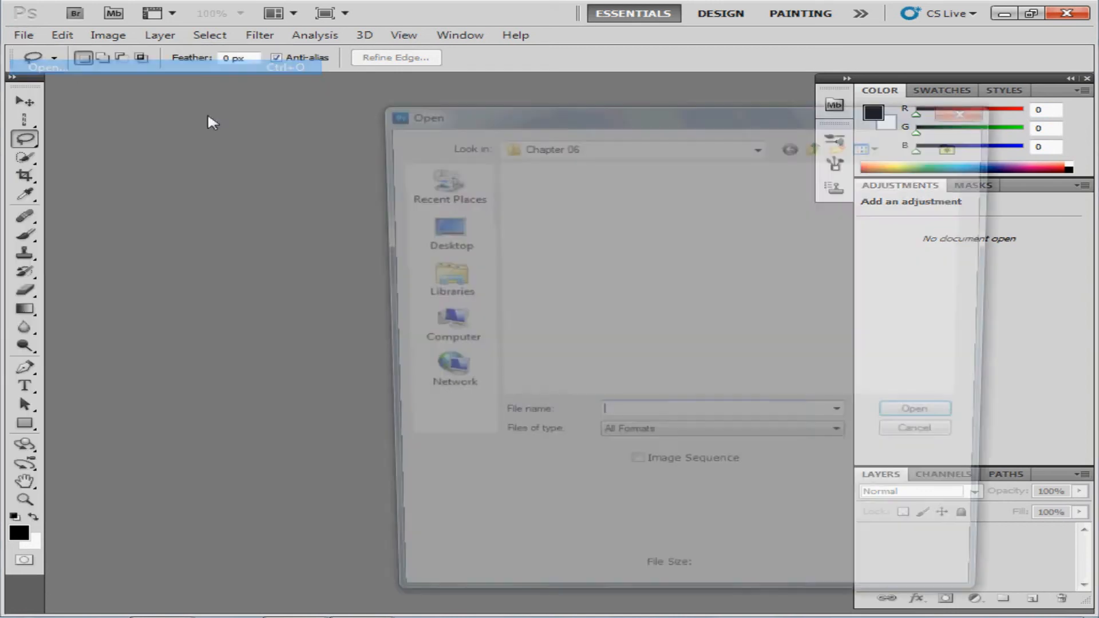
double_click(541, 339)
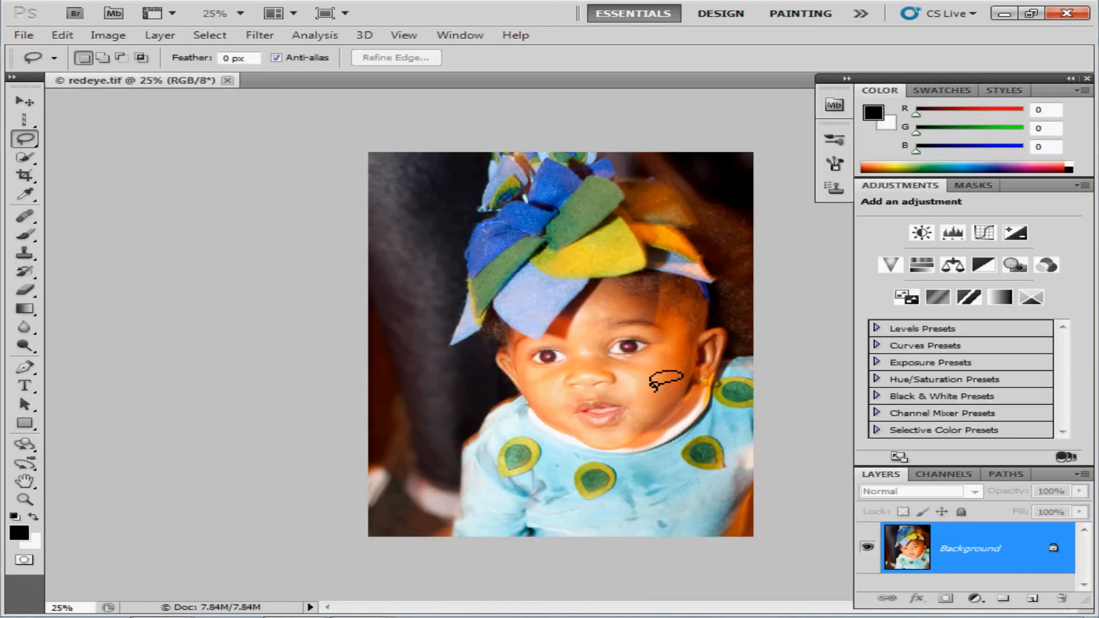
Step: Remove the red glow from both of the baby's pupils with the Red Eye Tool at 50% pupil size and 50% darken amount
key(ctrl+plus)
key(ctrl+plus)
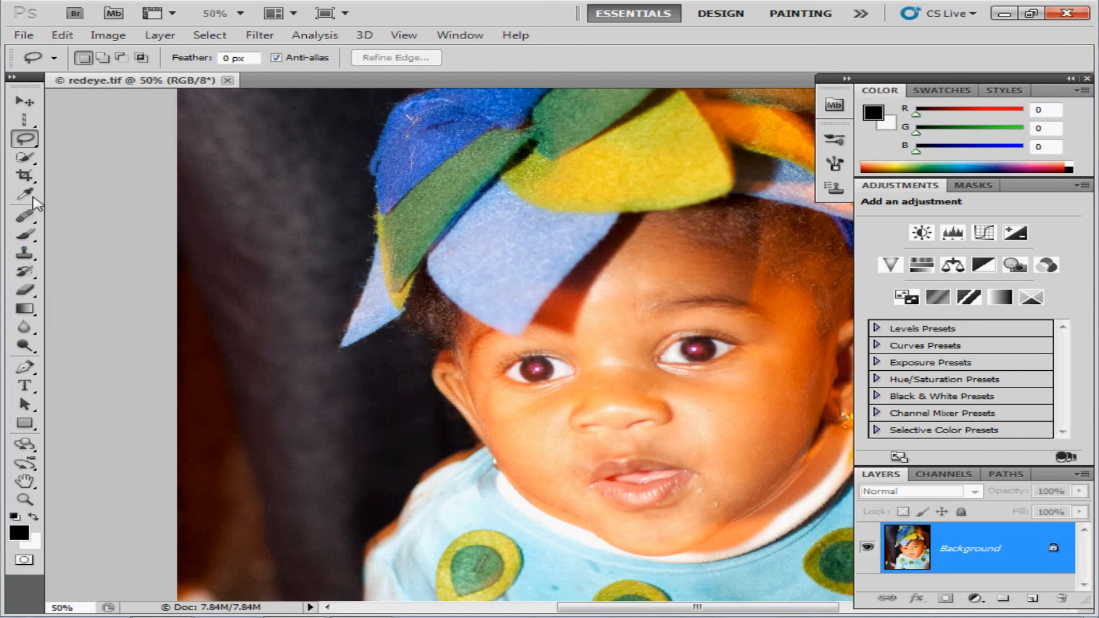
click(36, 277)
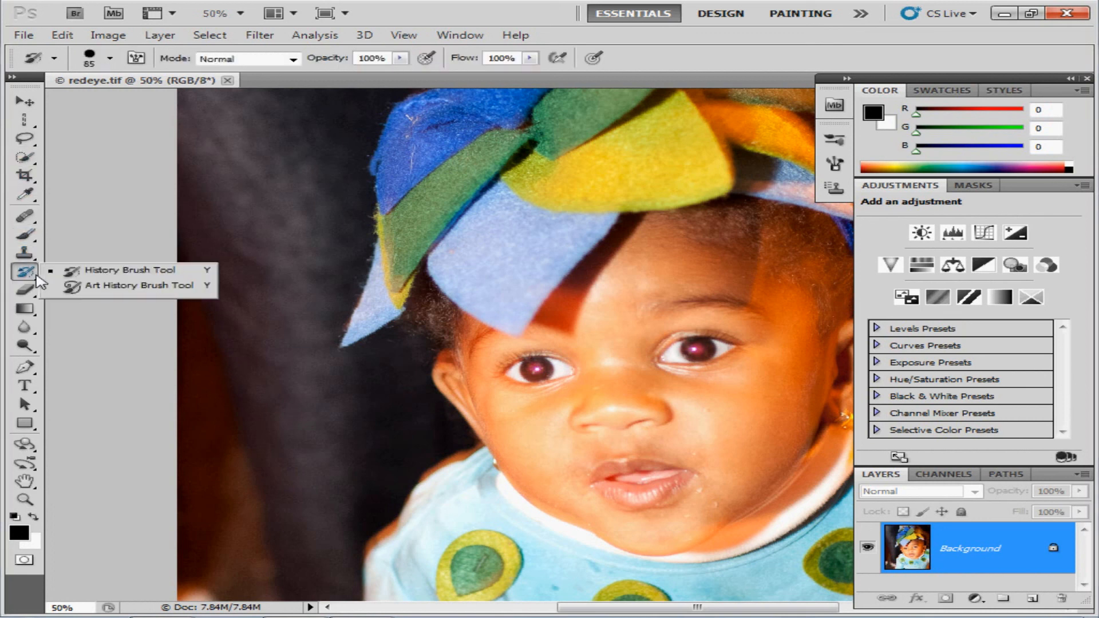
click(35, 236)
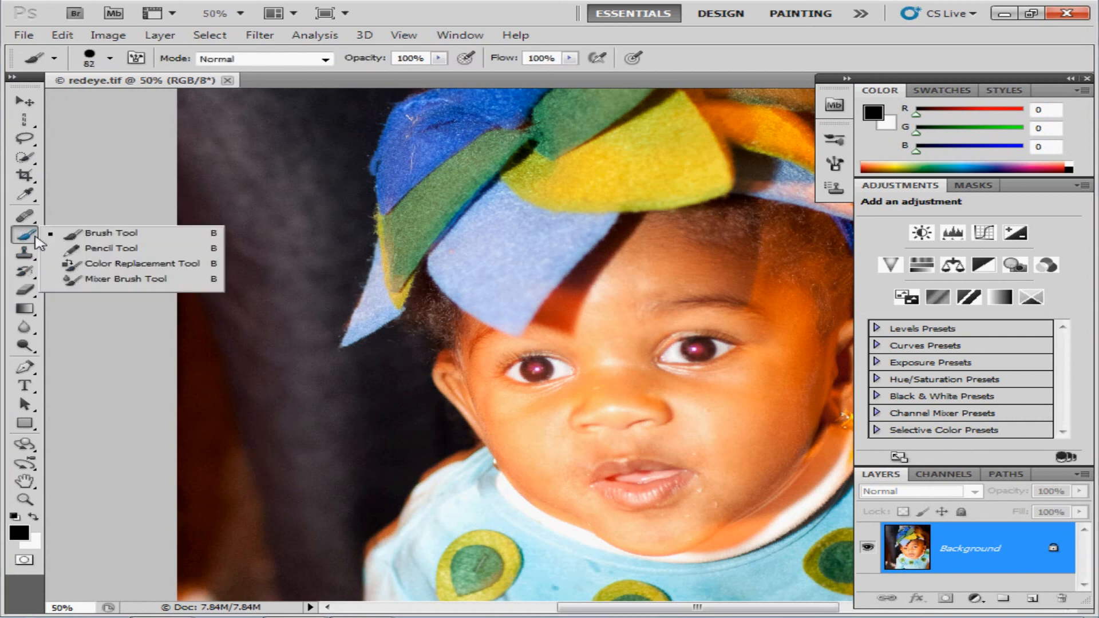
click(34, 222)
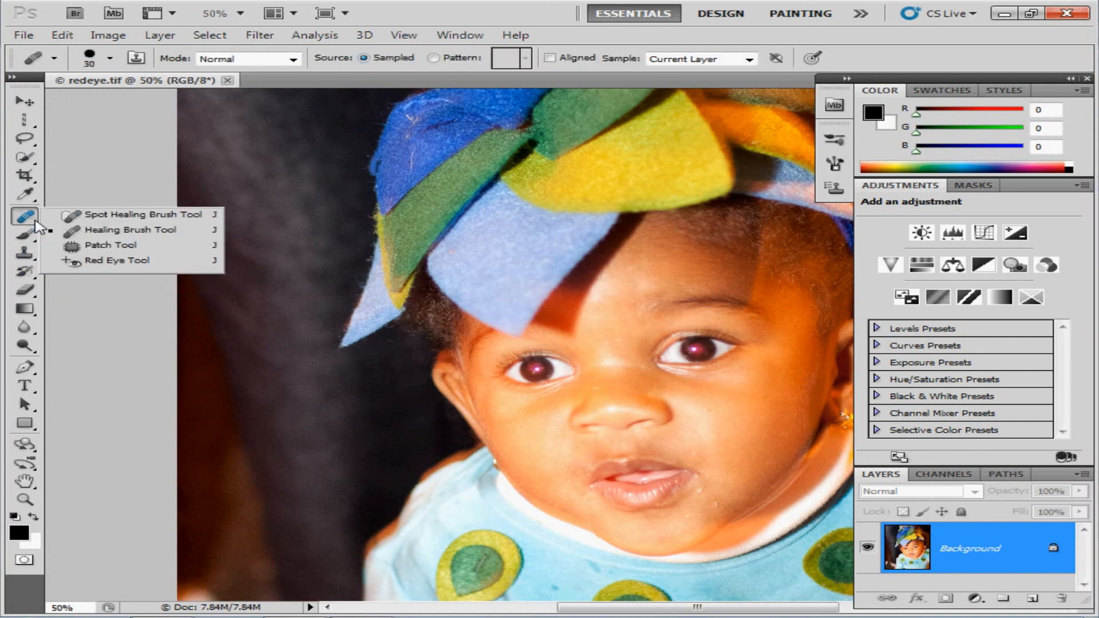
click(109, 262)
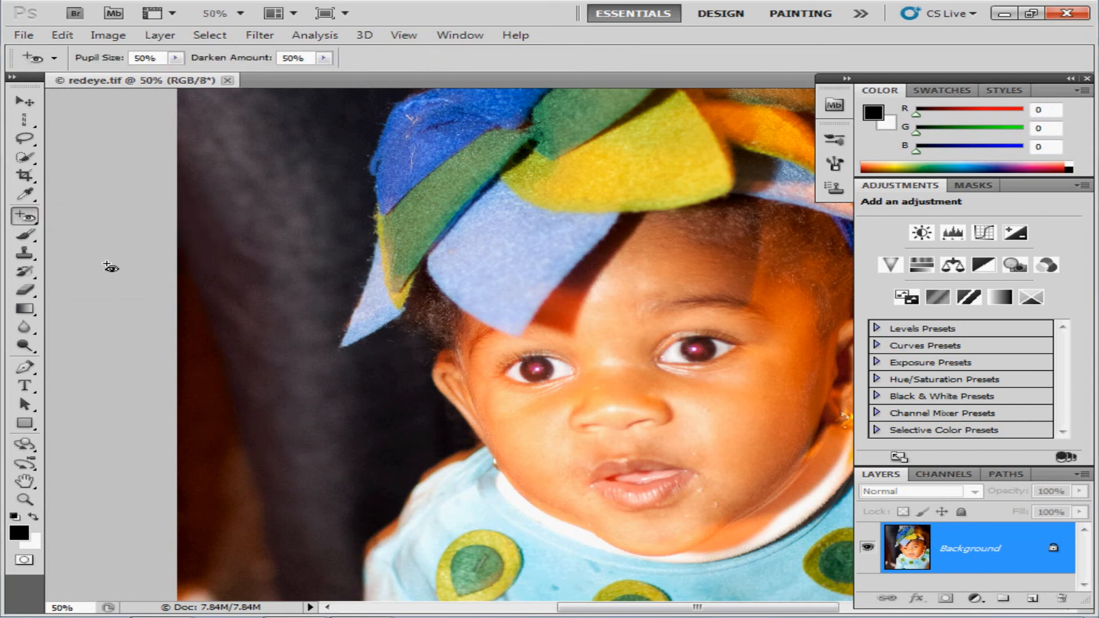
click(538, 372)
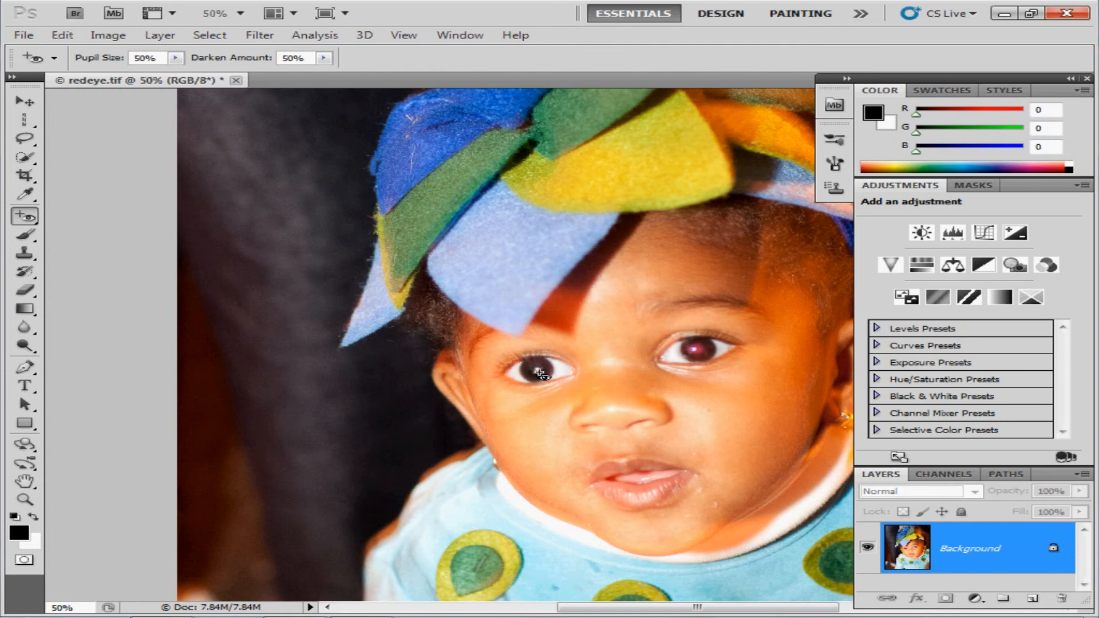
click(696, 351)
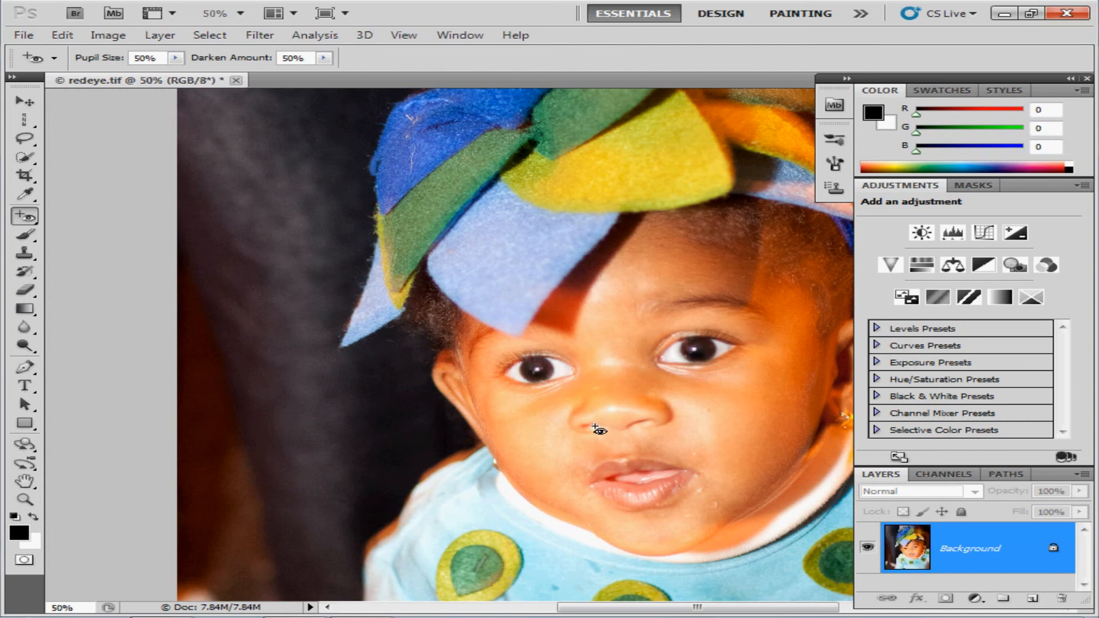